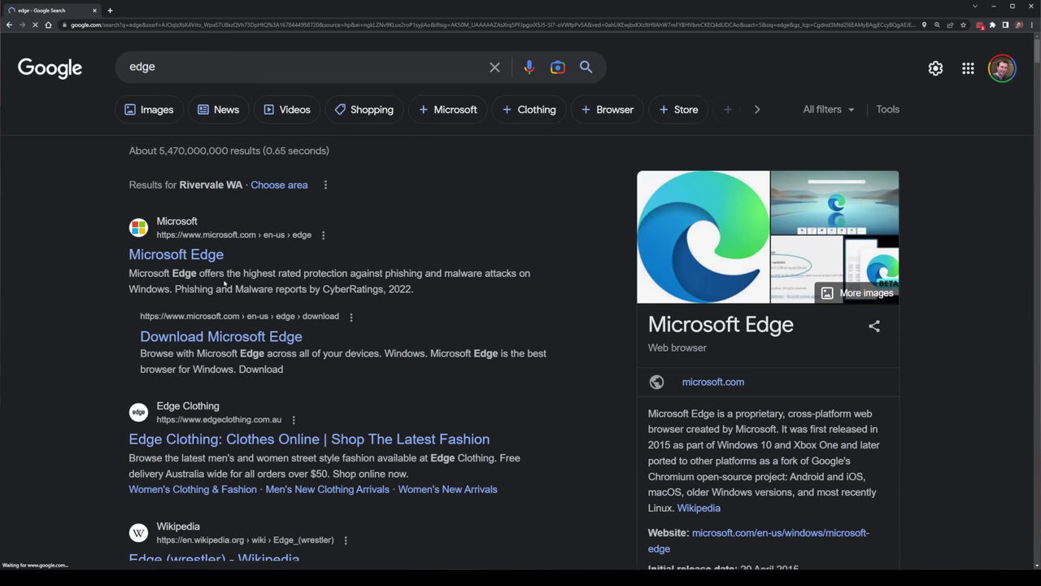
Step: Open Microsoft's Edge page from the search results and switch to Microsoft Edge using its Try Edge option
left_click(202, 259)
key("ctrl+plus")
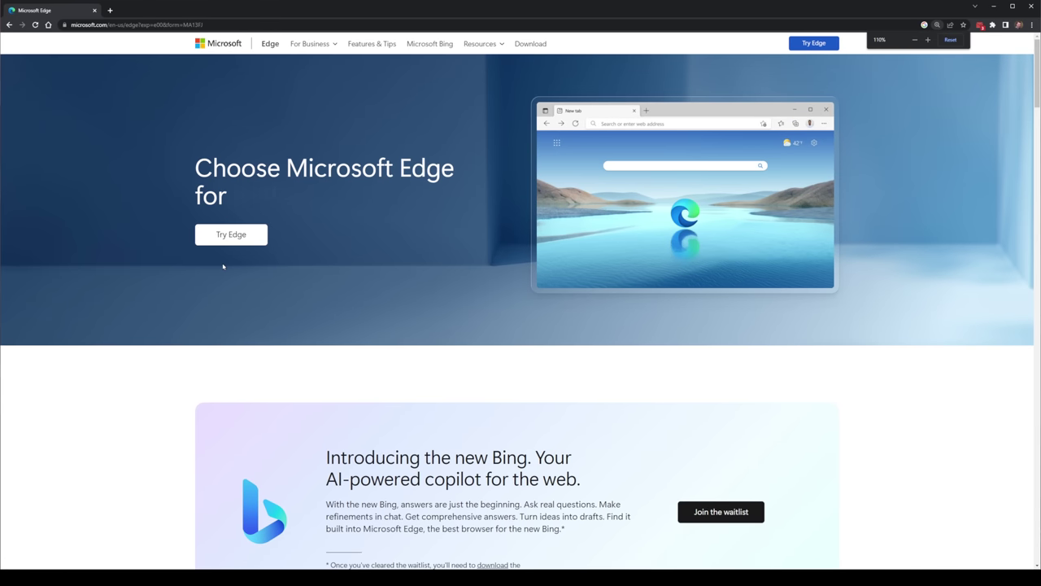
left_click_drag(201, 171, 420, 225)
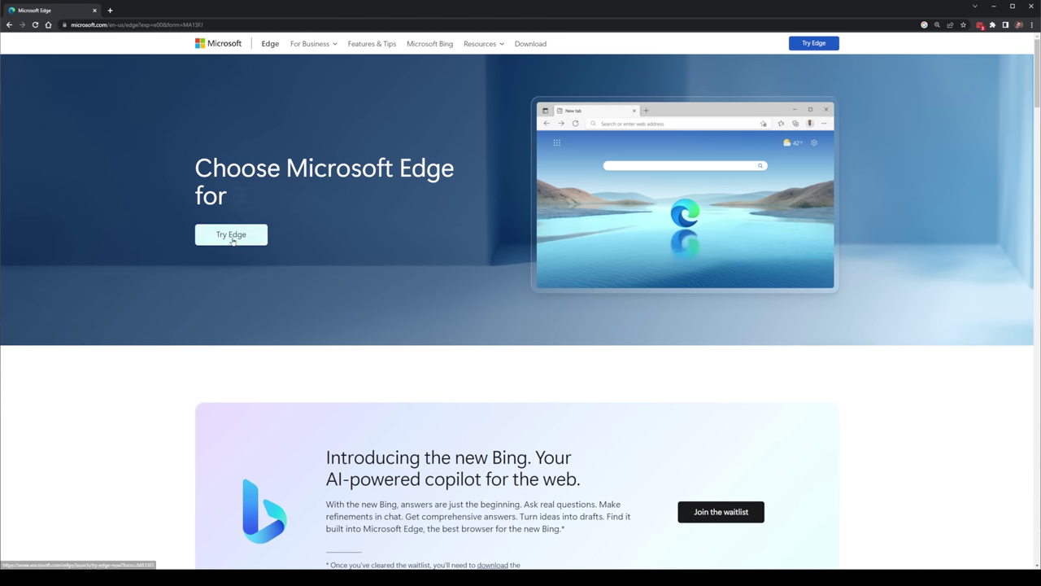
scroll(309, 256, "down", 1)
scroll(274, 256, "up", 1)
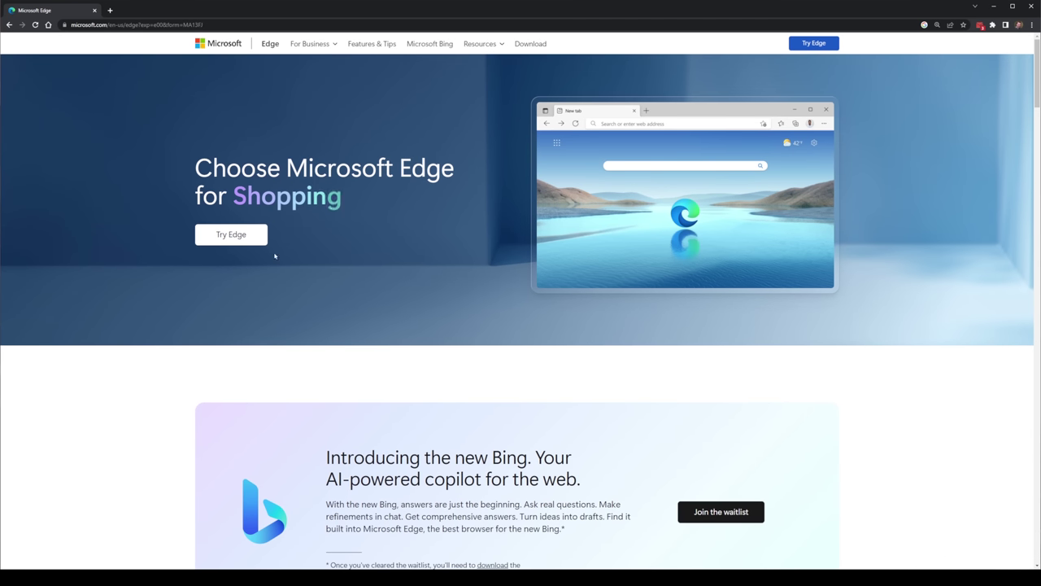
left_click(229, 236)
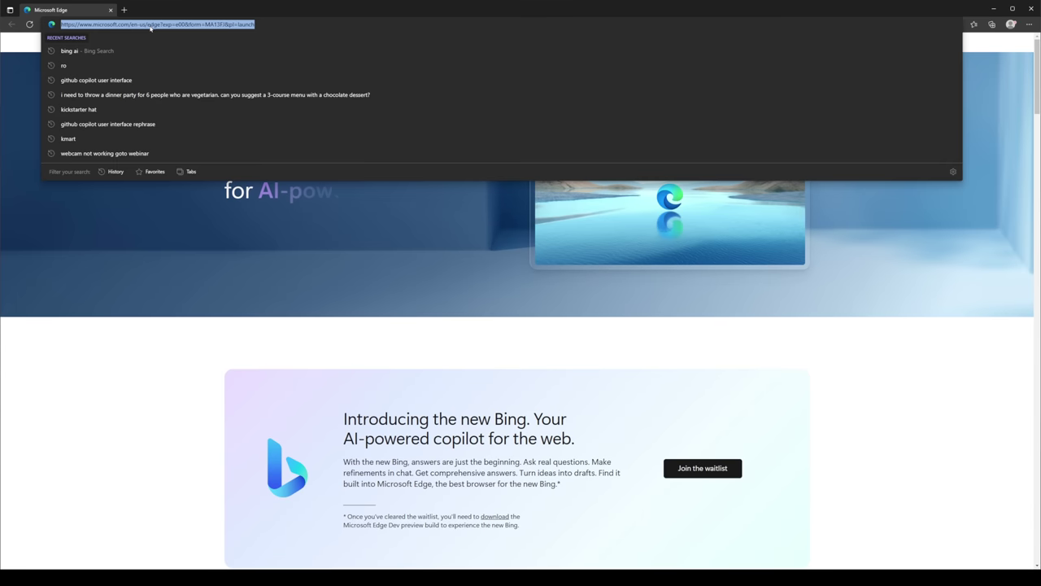
Step: Go to google.com, search for "bing" and open the Bing homepage from the results
type("google.com")
key("Return")
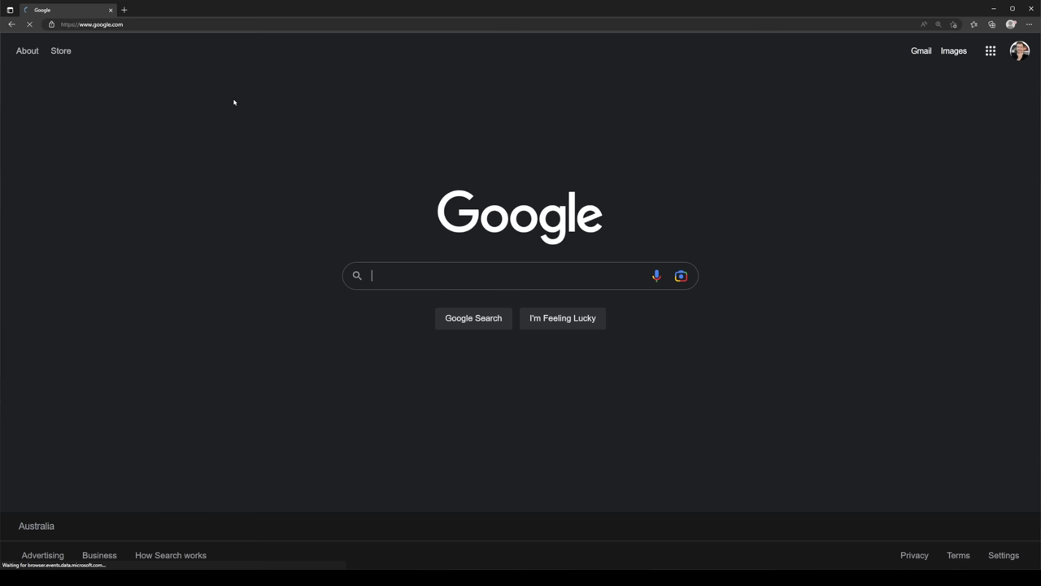
left_click(618, 278)
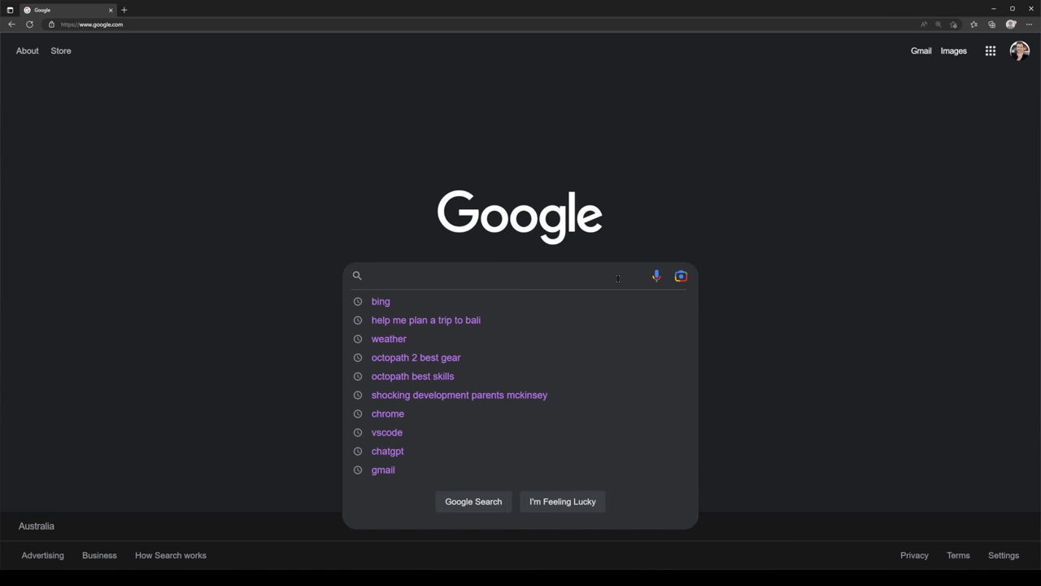
type("bing")
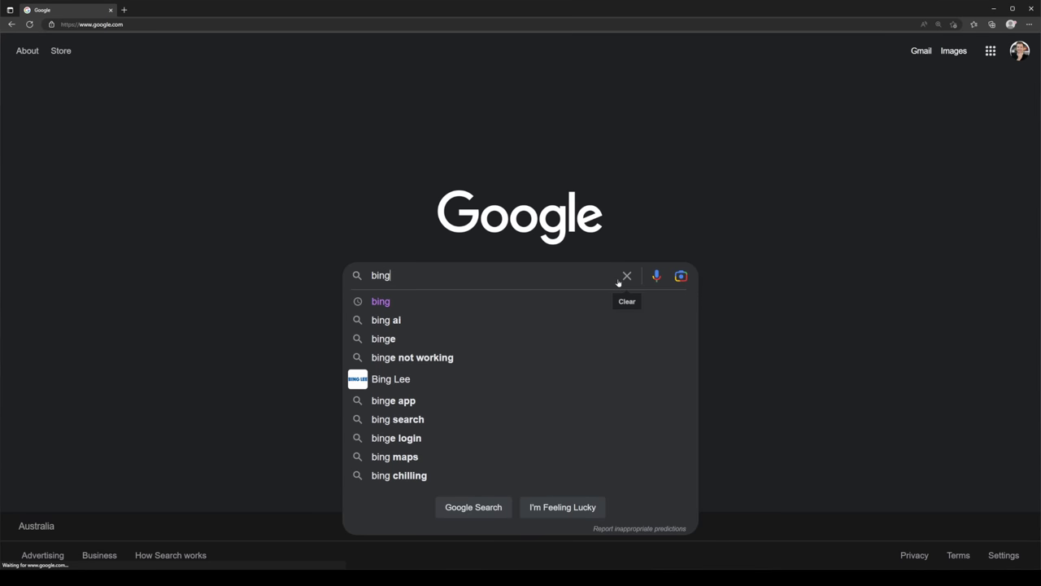
key("Return")
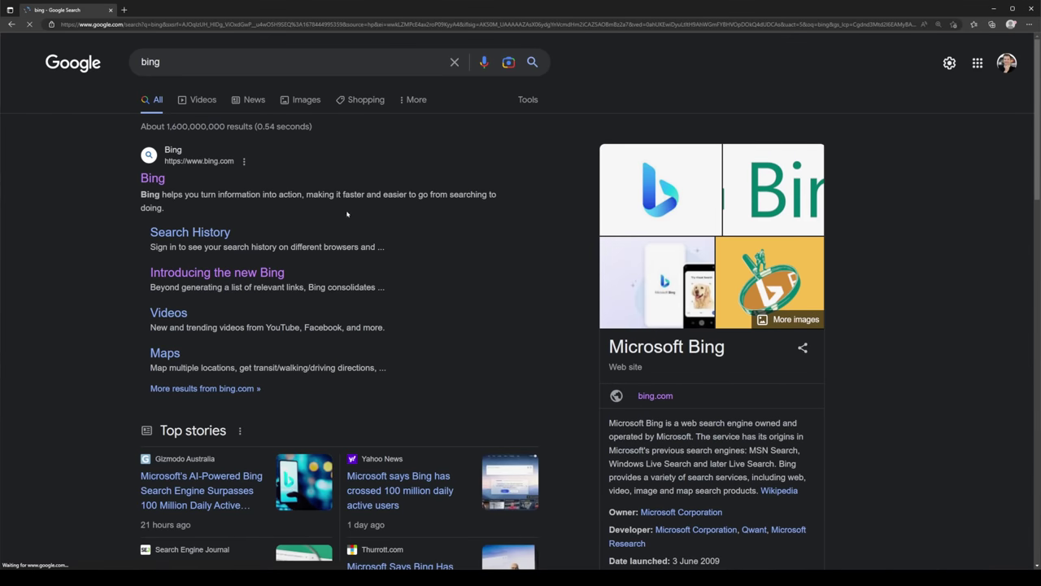
left_click(152, 179)
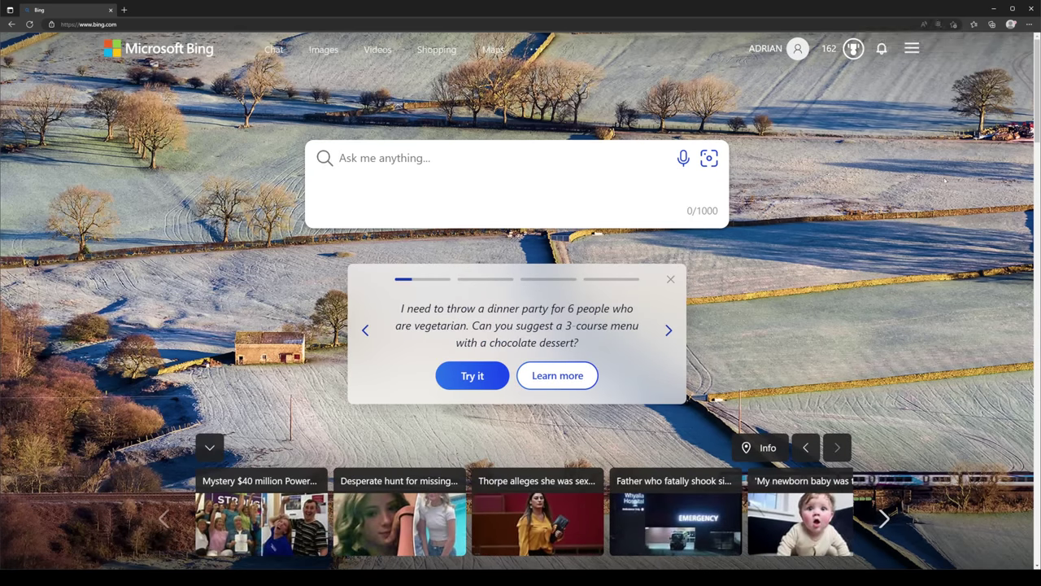
Step: Run the suggested search "how to write an email to a new sponsor for youtube channel" and expand the AI answer
left_click(424, 155)
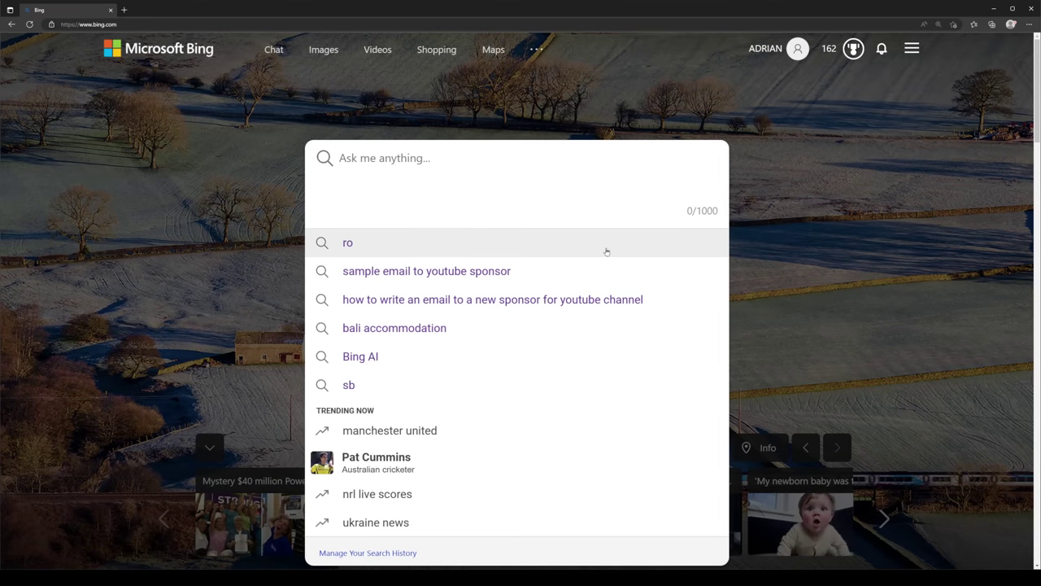
left_click(528, 299)
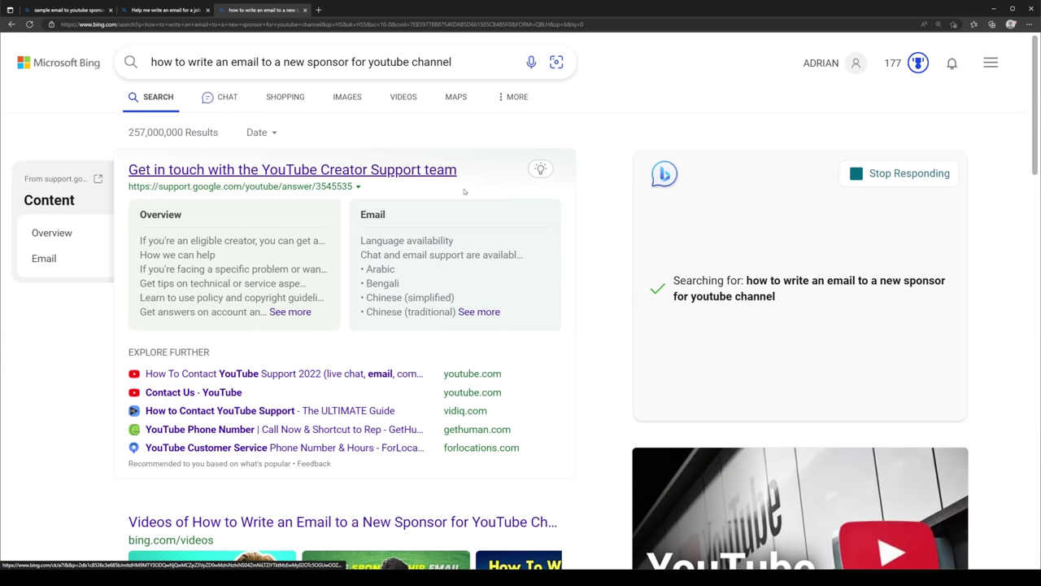
left_click_drag(669, 282, 785, 303)
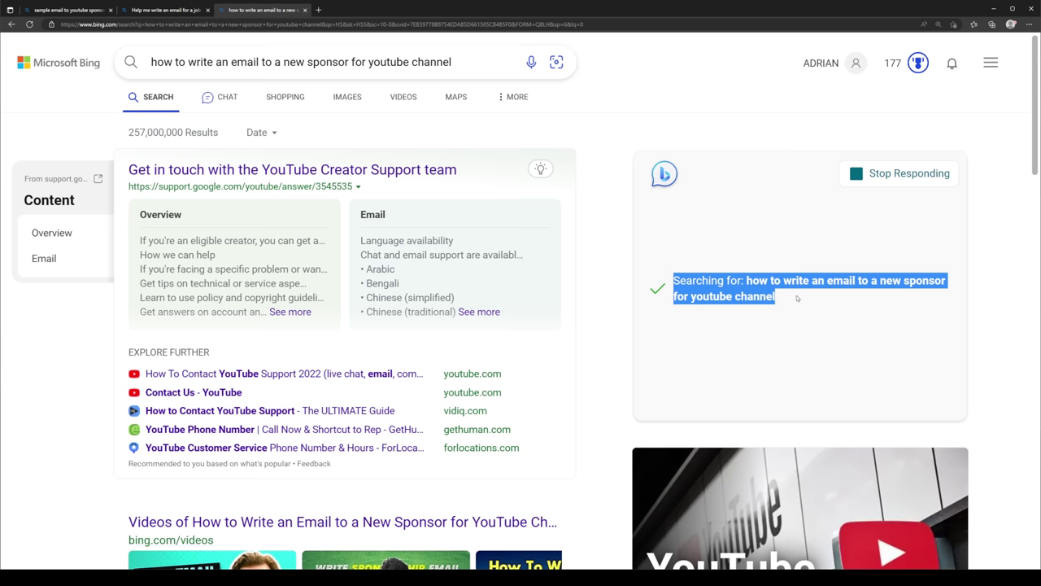
left_click(797, 299)
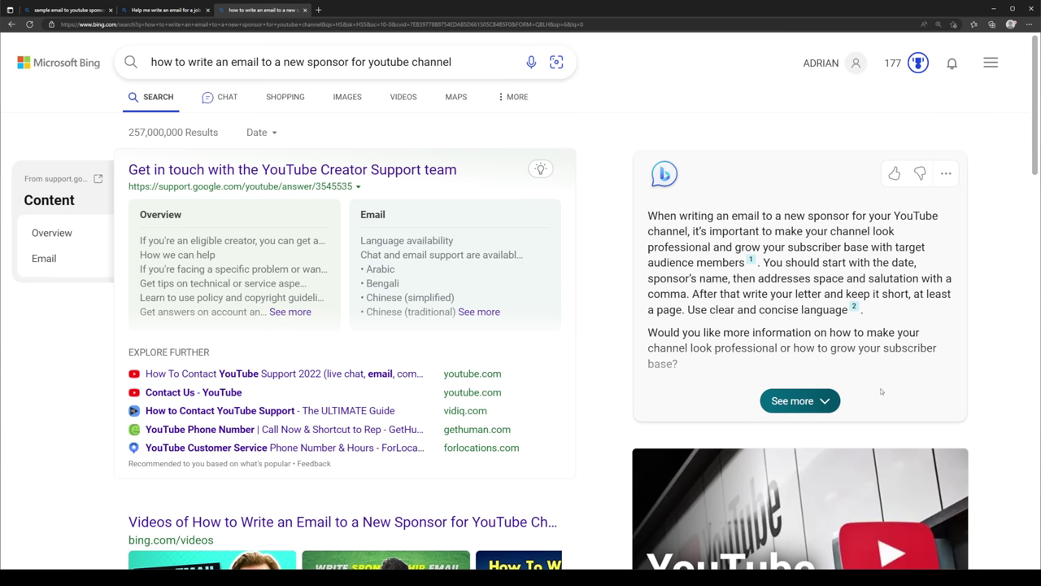
left_click(828, 398)
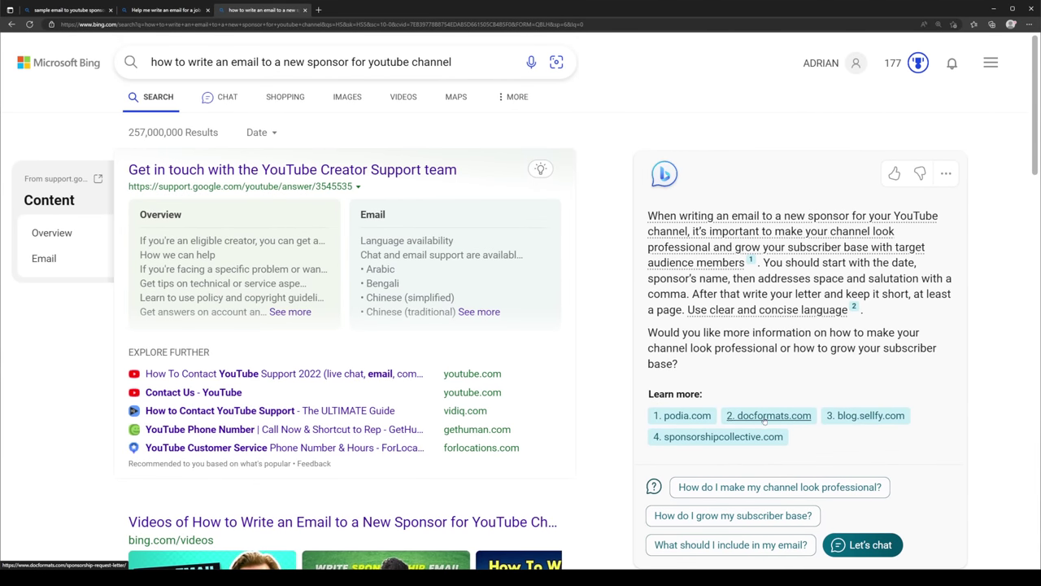
Step: Search for "What is the weather like tomorrow" and continue the query in Bing Chat
triple_click(130, 67)
type("What is the weath")
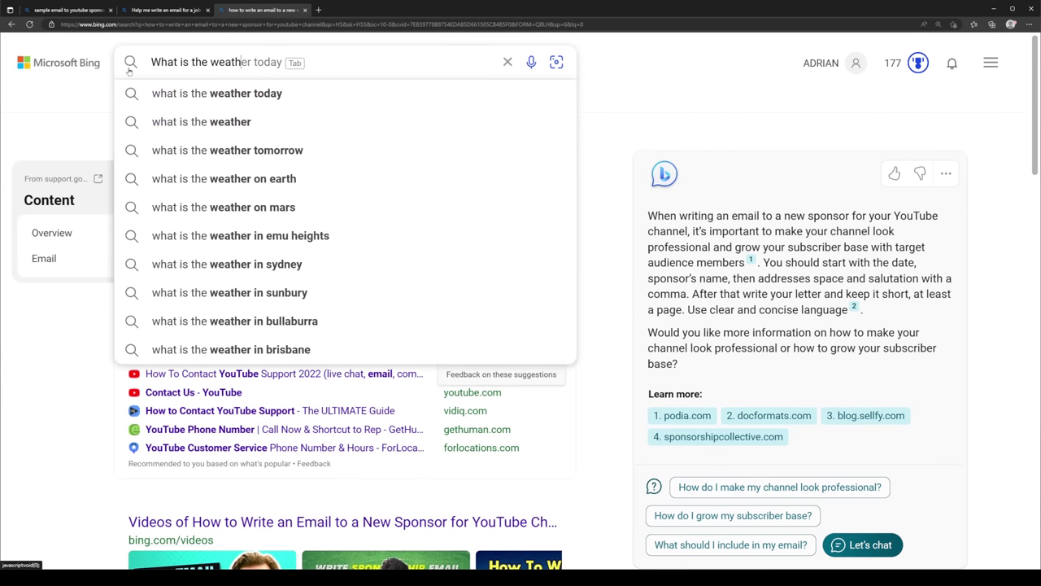
type("er like tomorrow")
key("Return")
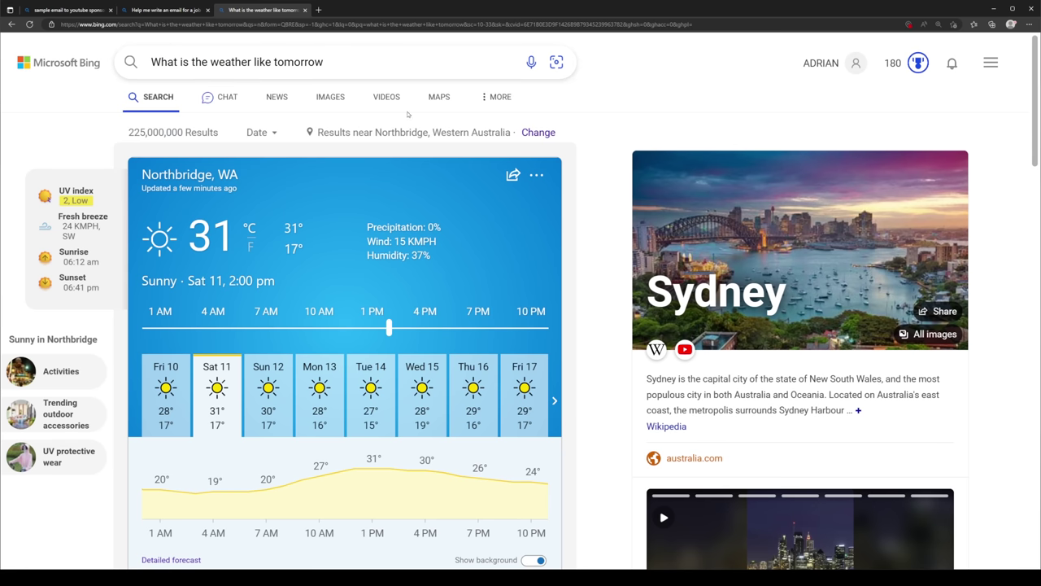
left_click(217, 99)
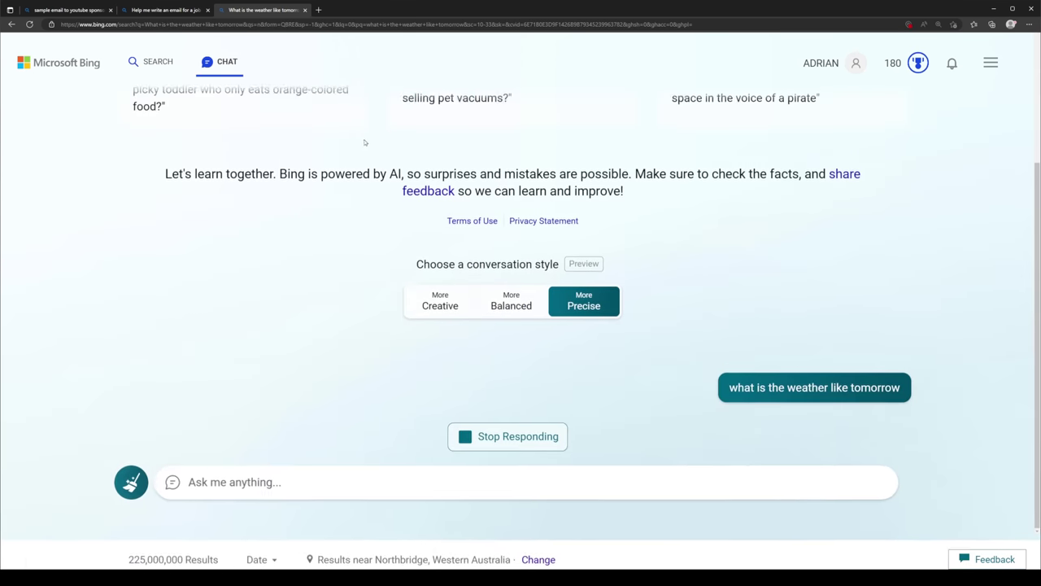
Step: Write "What is the weather like tomorrow" in the chat box, copy and clear it, and review the Precise-style forecast reply
left_click(352, 507)
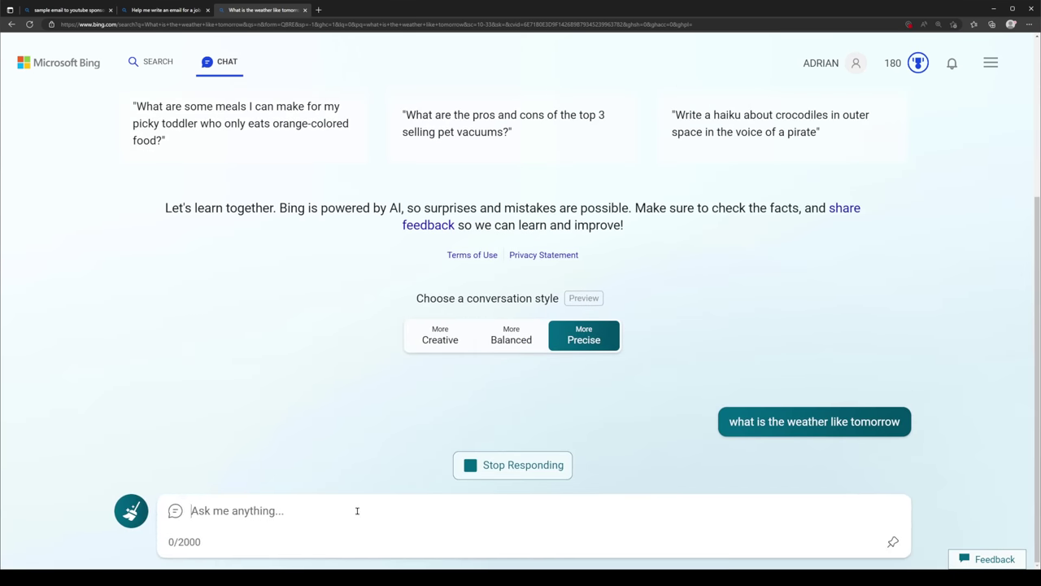
type("What is the ")
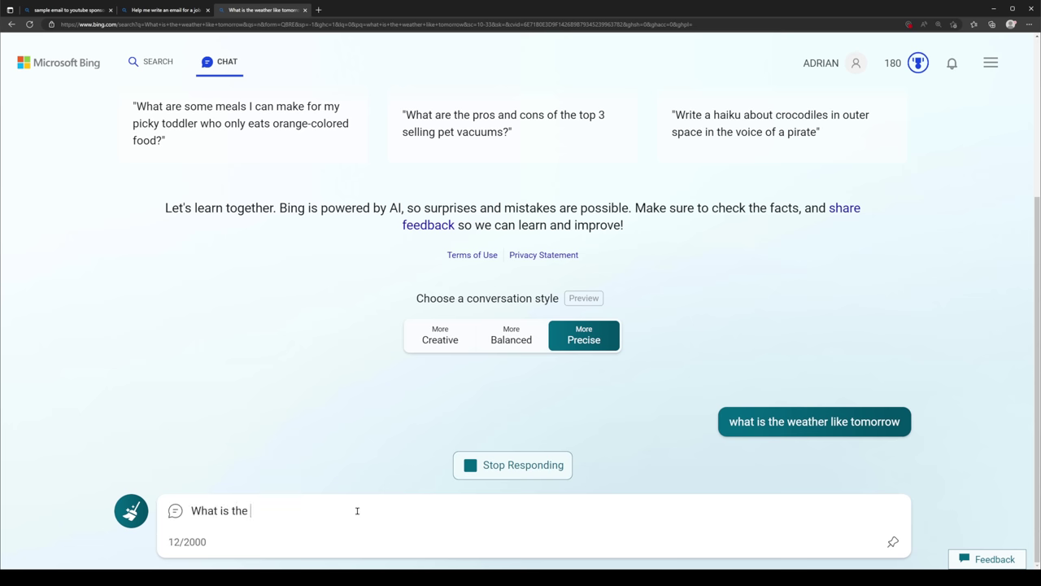
type("weather like tomorrow")
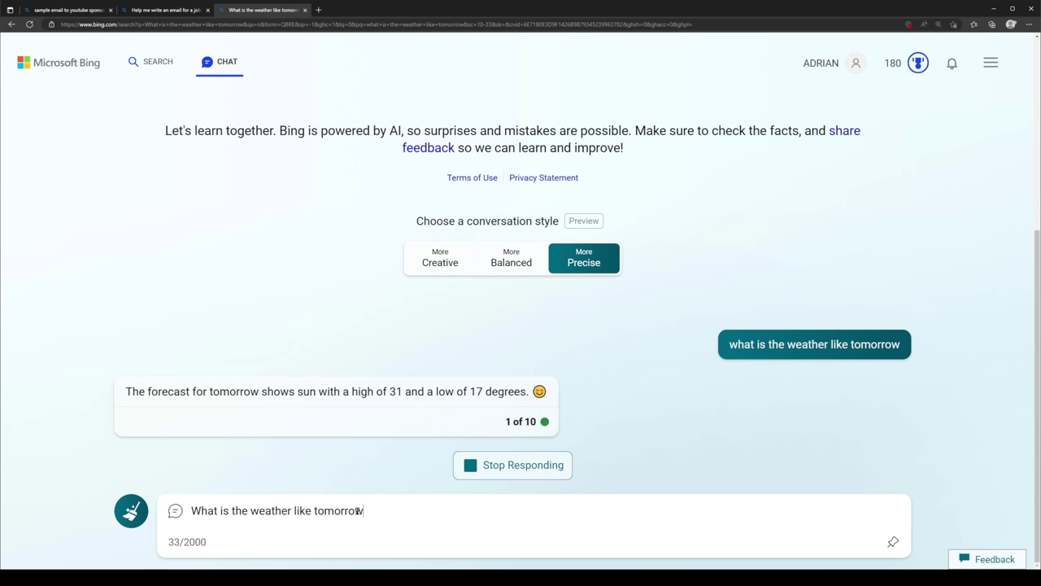
key("ctrl+a")
key("ctrl+c")
key("BackSpace")
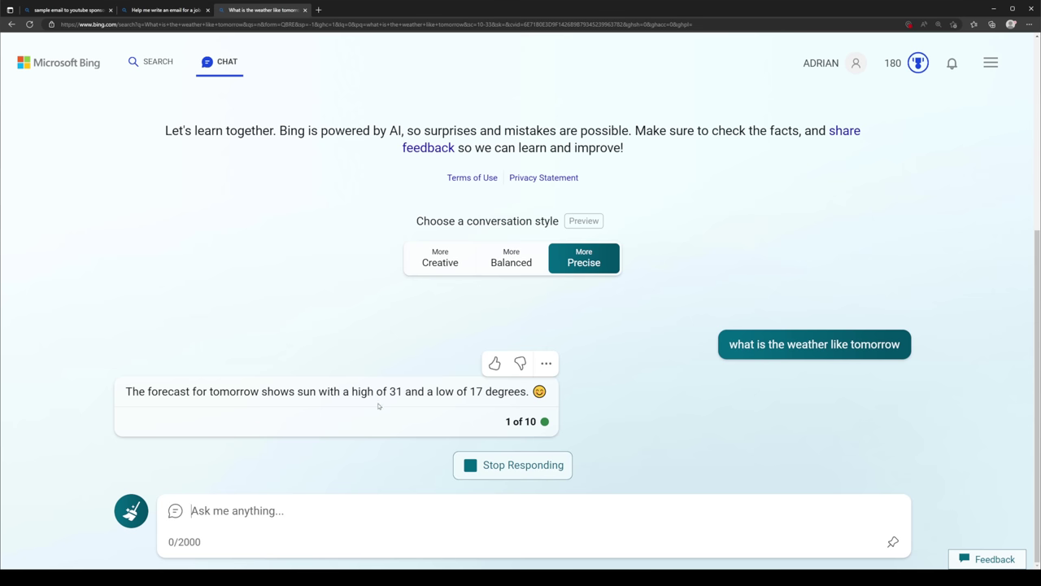
left_click_drag(124, 391, 530, 392)
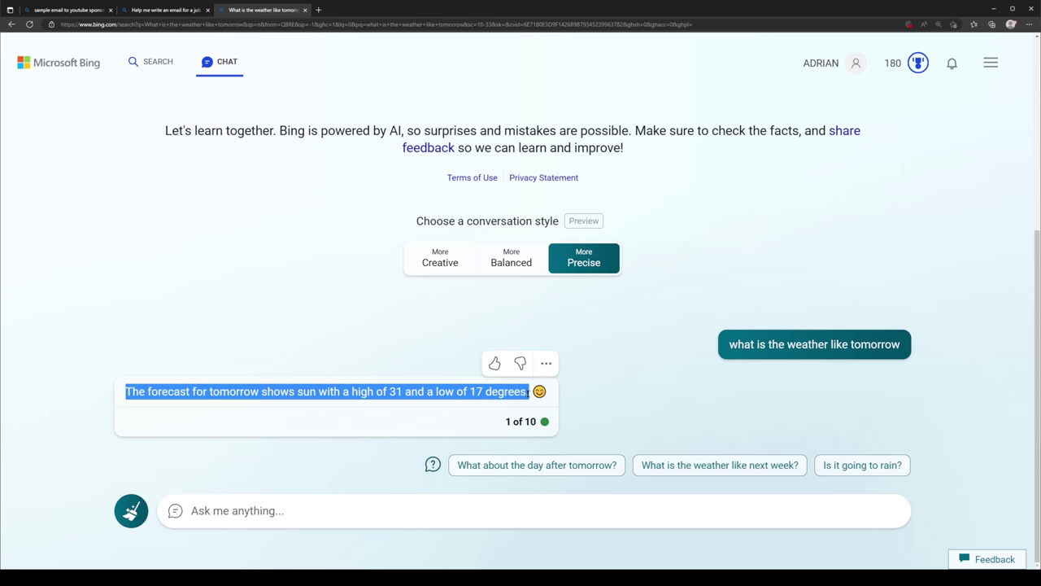
left_click(468, 391)
Step: Try the Creative conversation style, switch the chat to Balanced and submit the copied question "What is the weather like tomorrow"
left_click(447, 250)
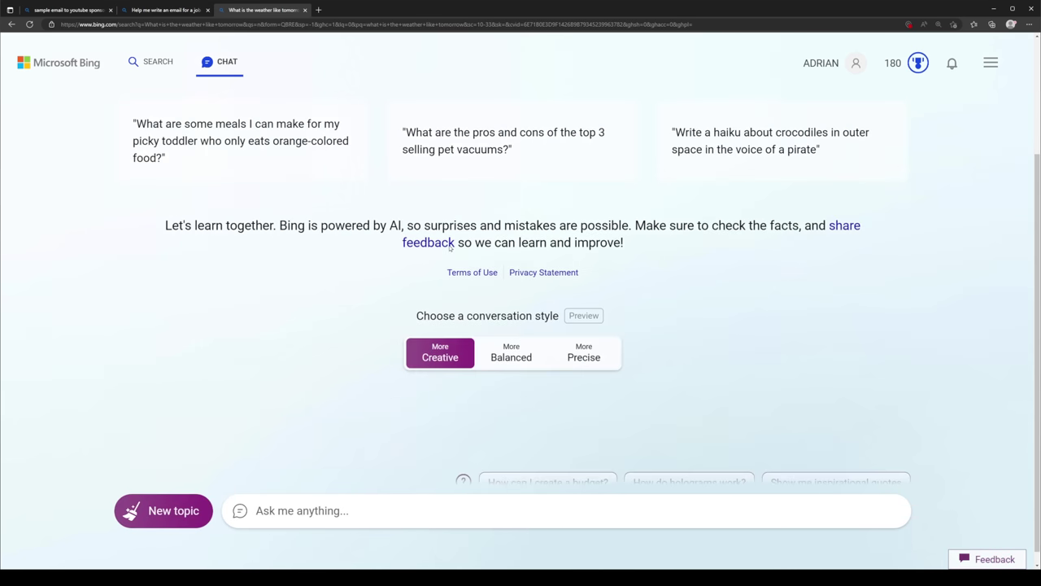
key("ctrl+v")
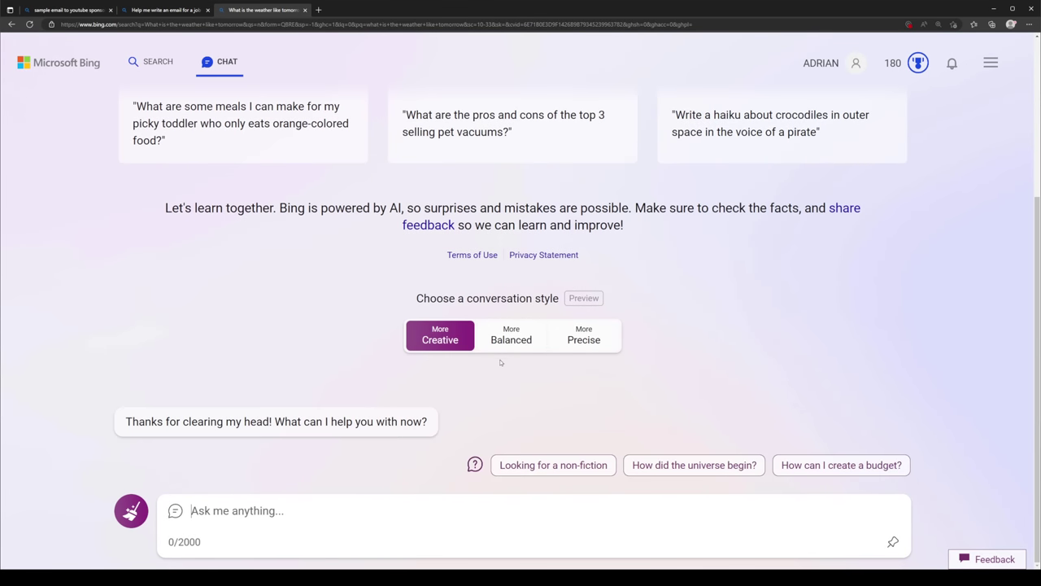
left_click(510, 340)
key("ctrl+v")
key("Return")
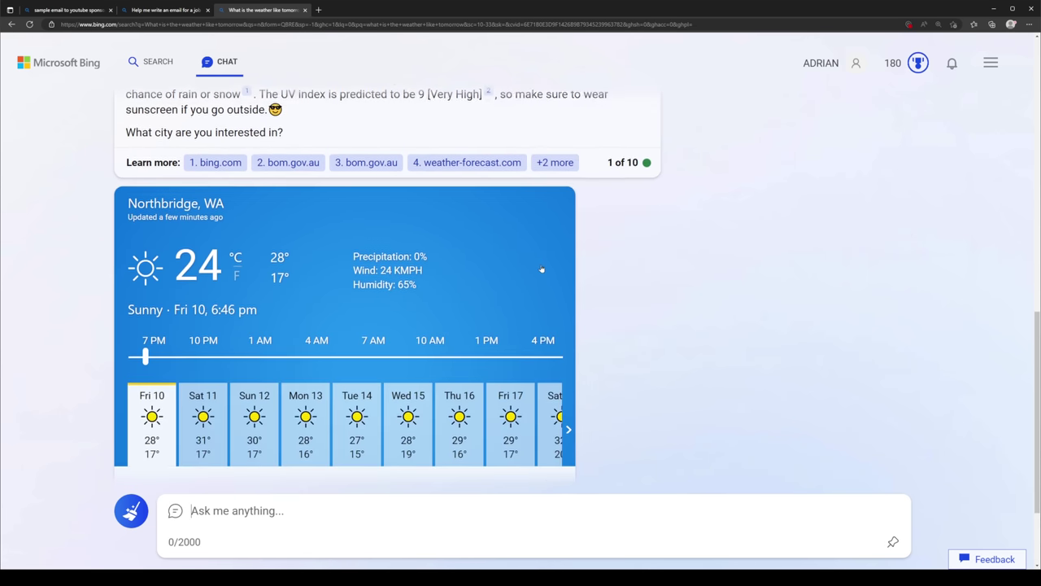
Step: Review the Balanced-style forecast answer and request the weather for Perth as a follow-up
scroll(546, 279, "up", 5)
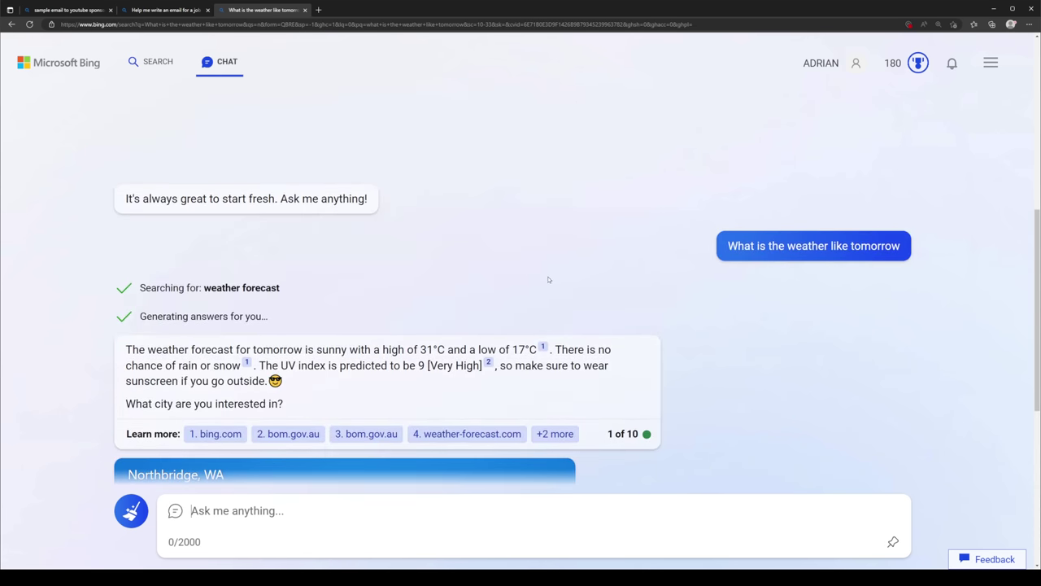
scroll(546, 279, "down", 5)
left_click(757, 403)
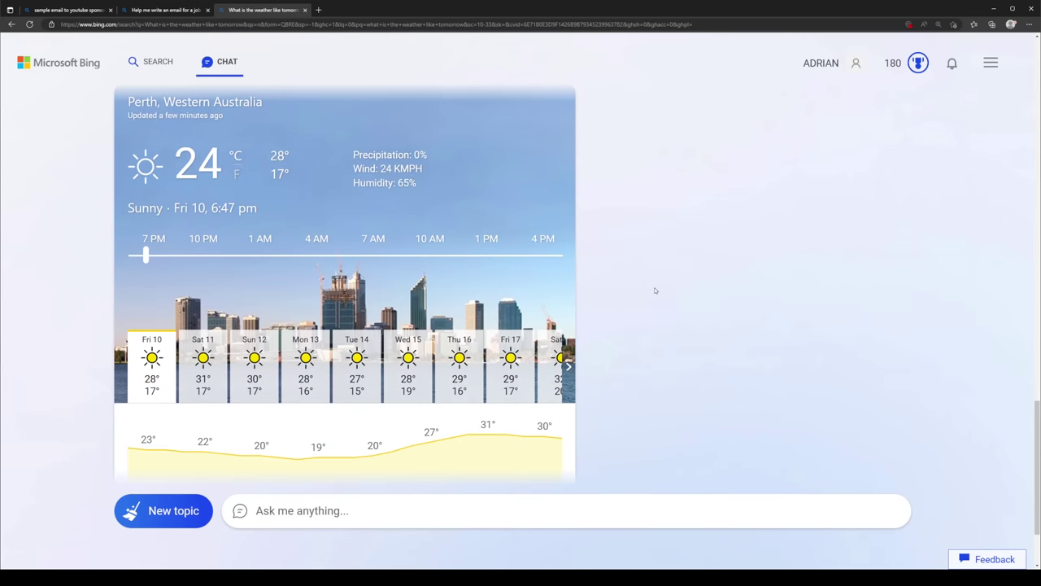
scroll(653, 287, "up", 1)
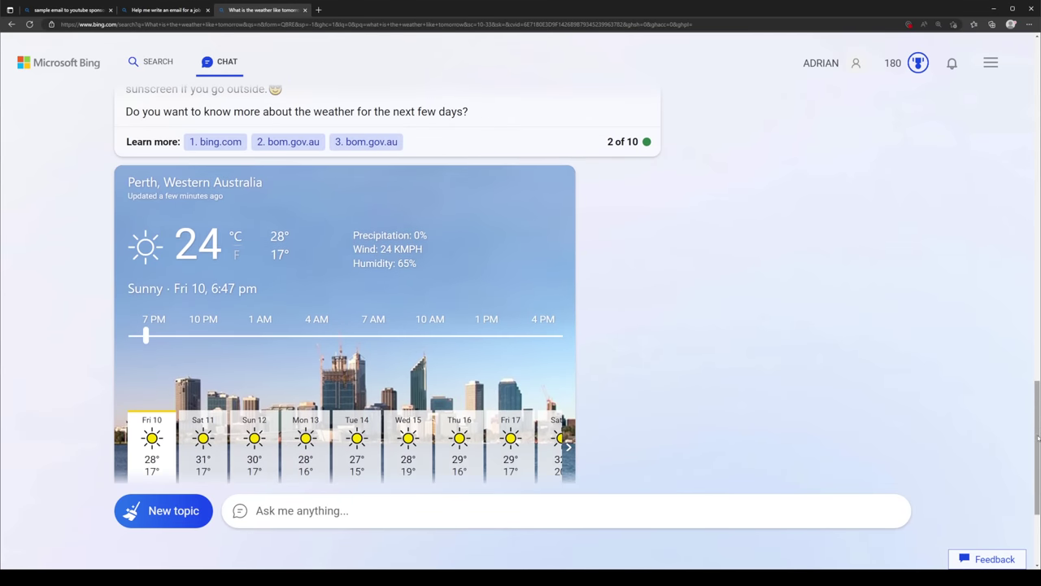
Step: Return to the Bing homepage, browse its sample prompts and look through the Learn more page about the new Bing
left_click_drag(1038, 438, 1038, 89)
left_click(155, 62)
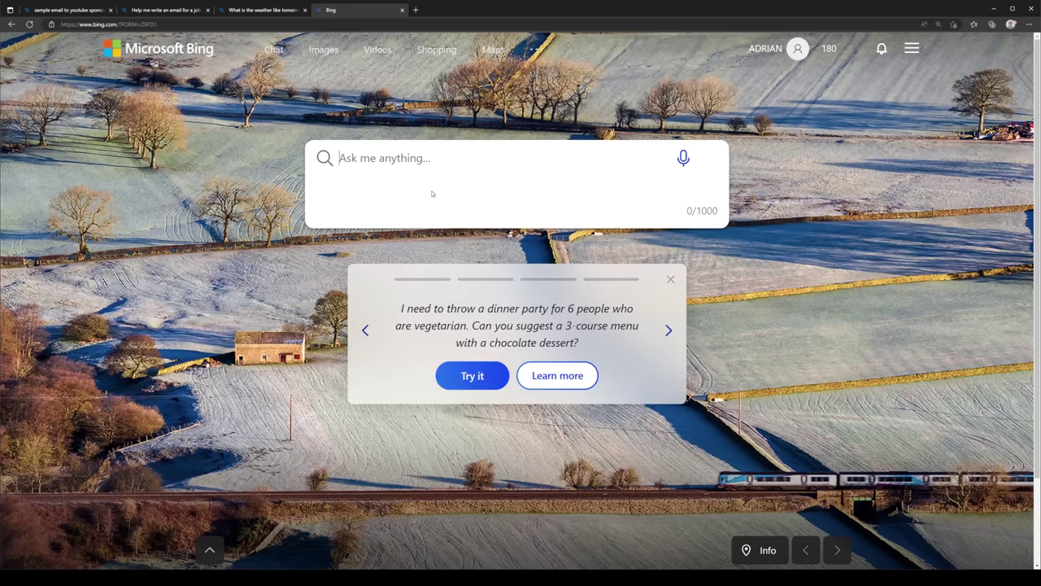
left_click(669, 330)
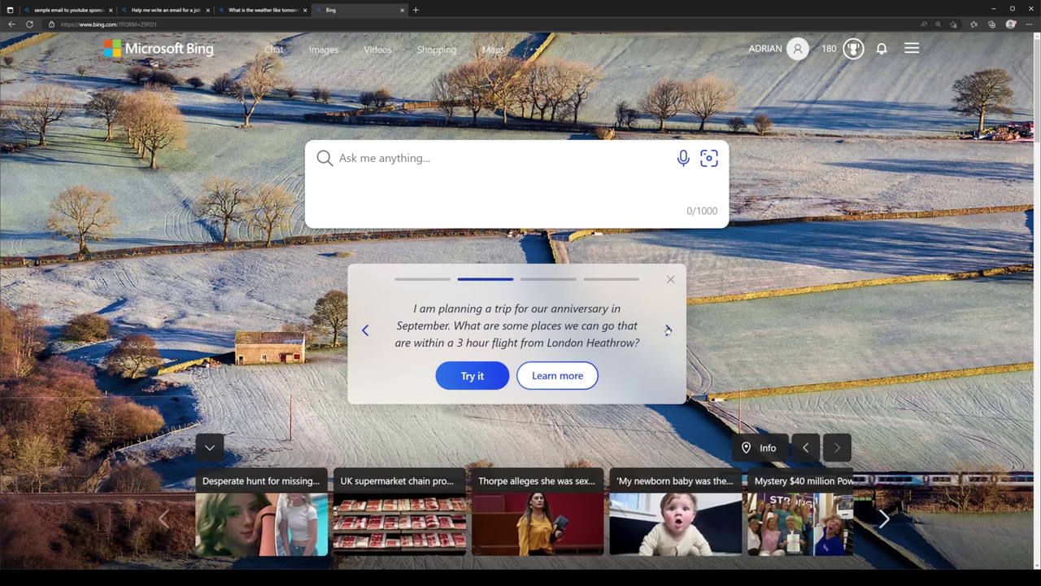
left_click(668, 330)
left_click(549, 376)
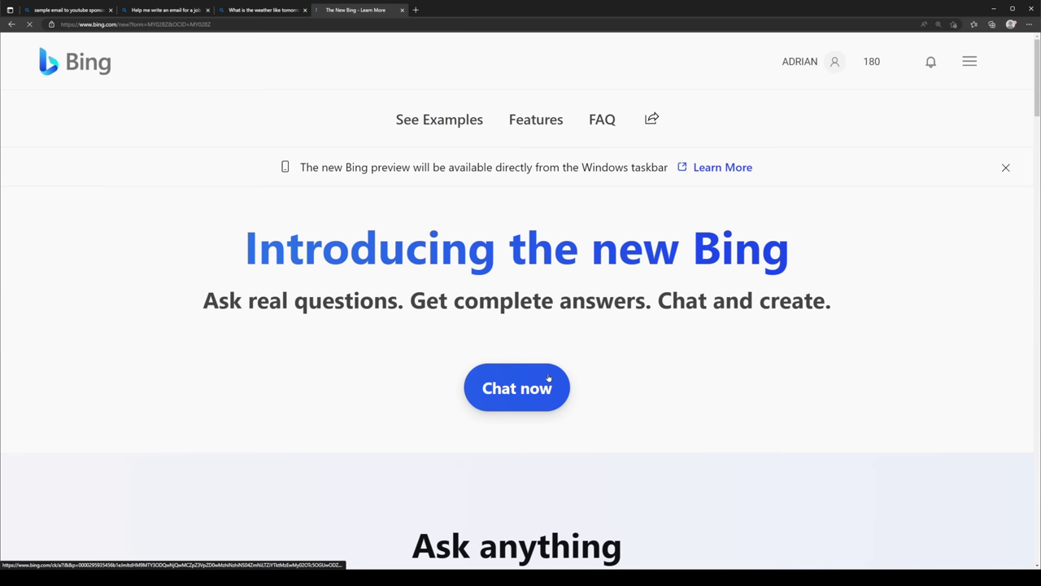
left_click_drag(1035, 102, 1034, 203)
scroll(248, 97, "up", 9)
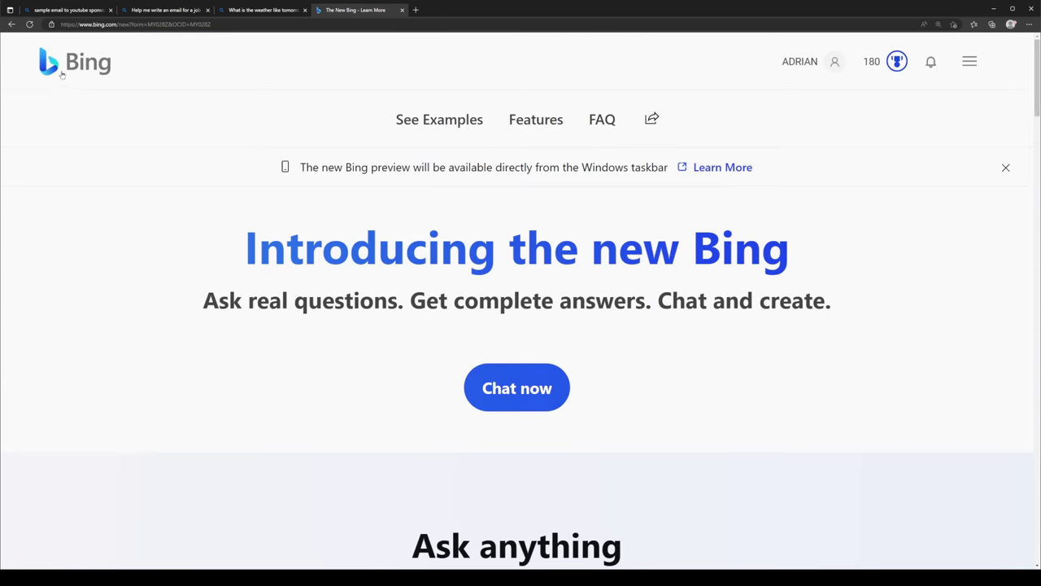
Step: Search from the Bing homepage for "Help me cook a ceaser salad for dinner", completing the word "salad" from the inline suggestion
left_click(63, 71)
type("Help me cook a ")
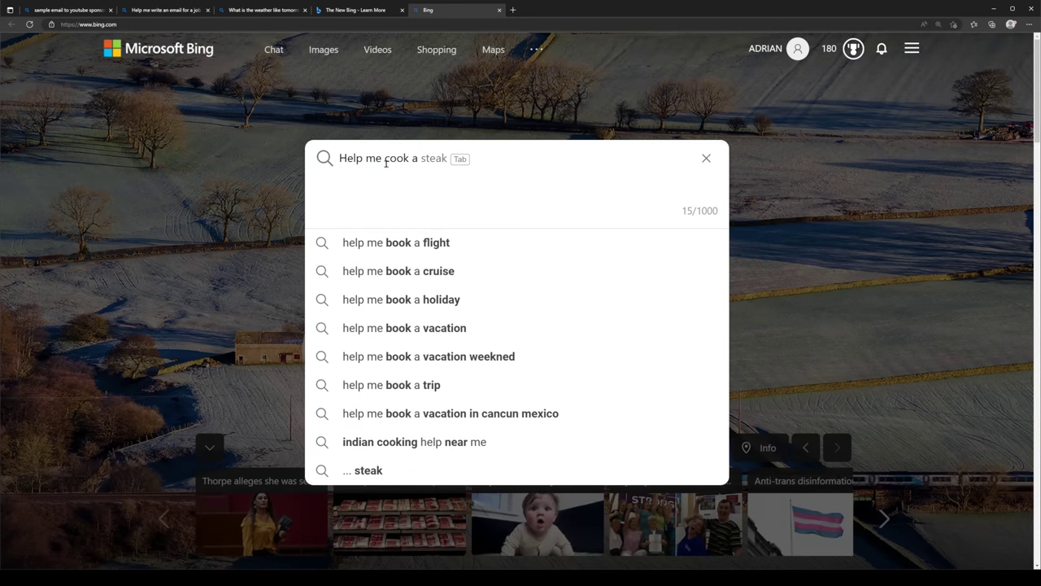
type("ceaser")
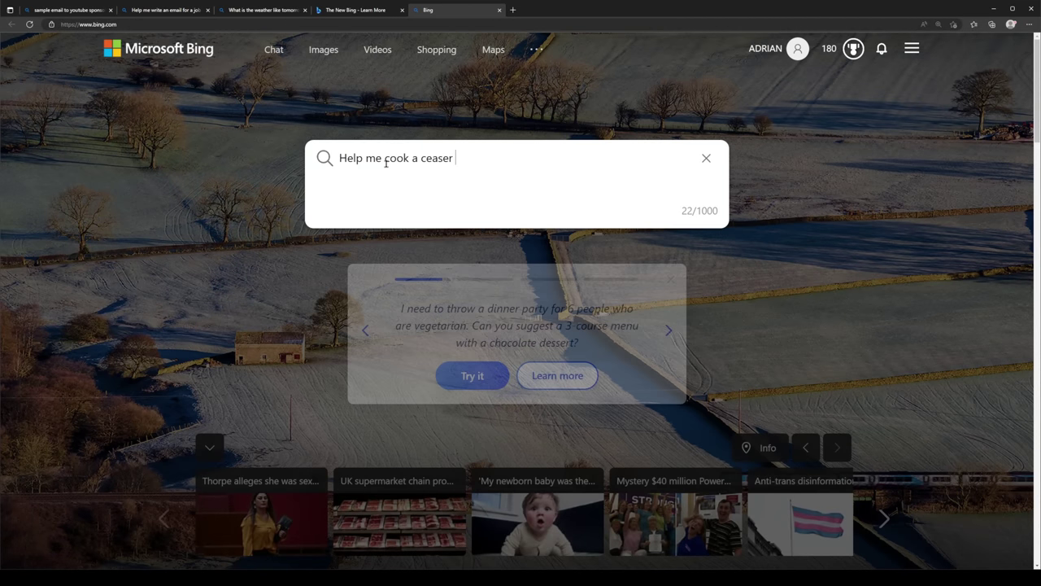
key("BackSpace")
key("Tab")
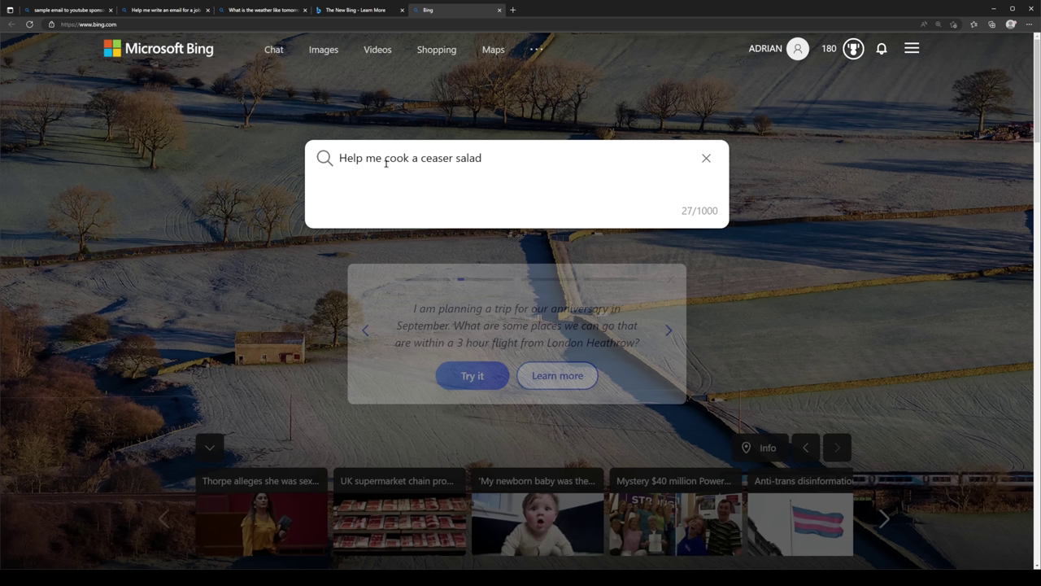
type("for dinner")
key("Return")
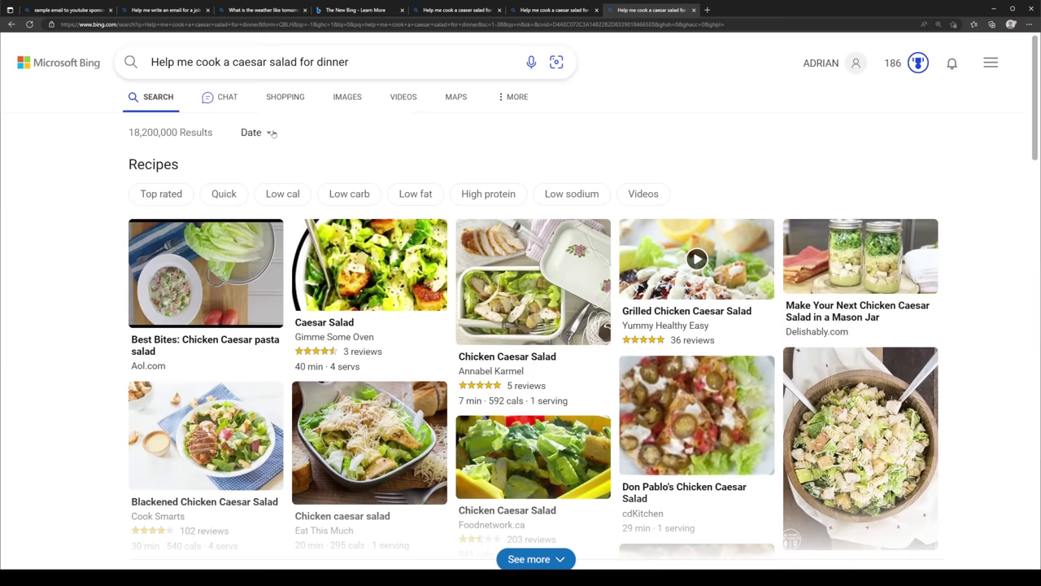
Step: Look through the caesar salad recipe results and continue the same query in chat
scroll(103, 162, "down", 5)
scroll(103, 163, "down", 9)
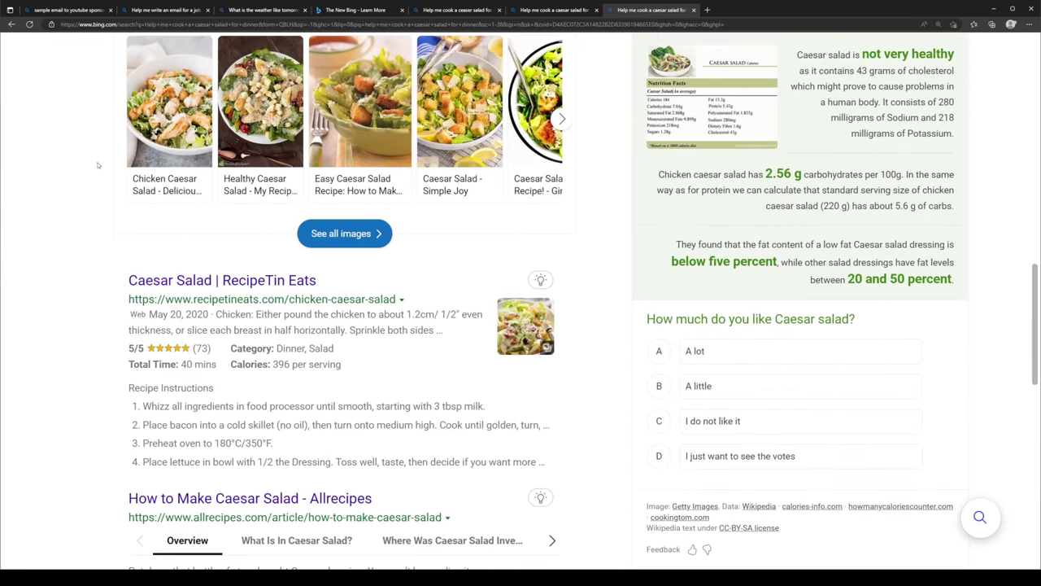
scroll(96, 173, "up", 14)
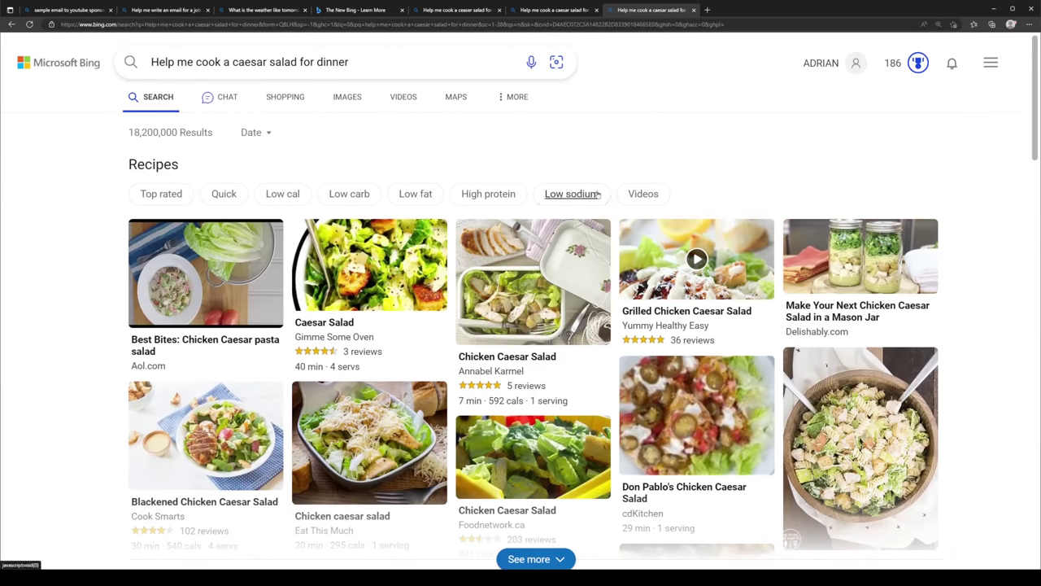
left_click(213, 103)
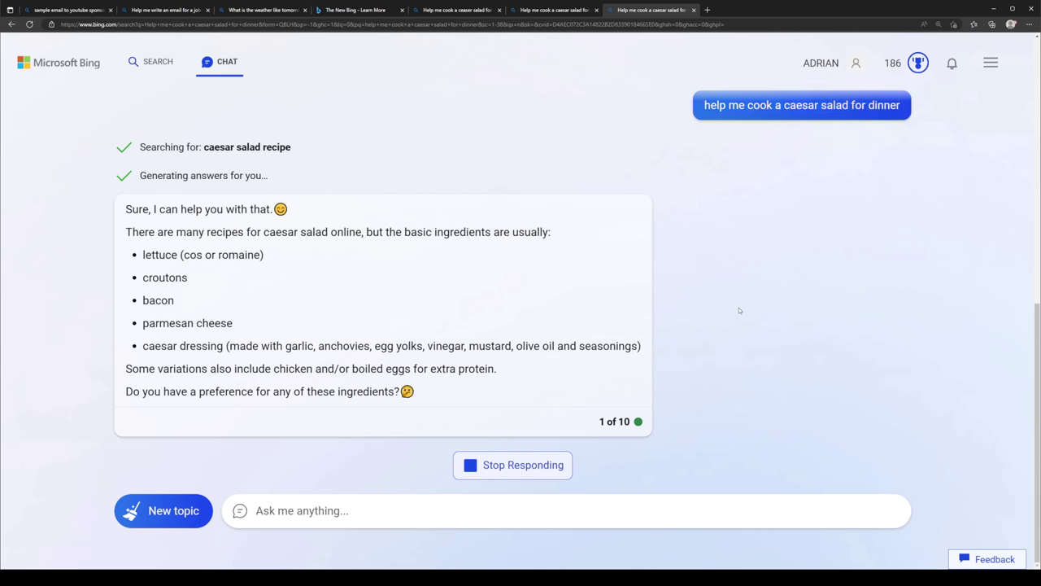
Step: Give the caesar salad reply a thumbs-up and answer with the suggested response "No, I want the classic version."
mouse_move(593, 314)
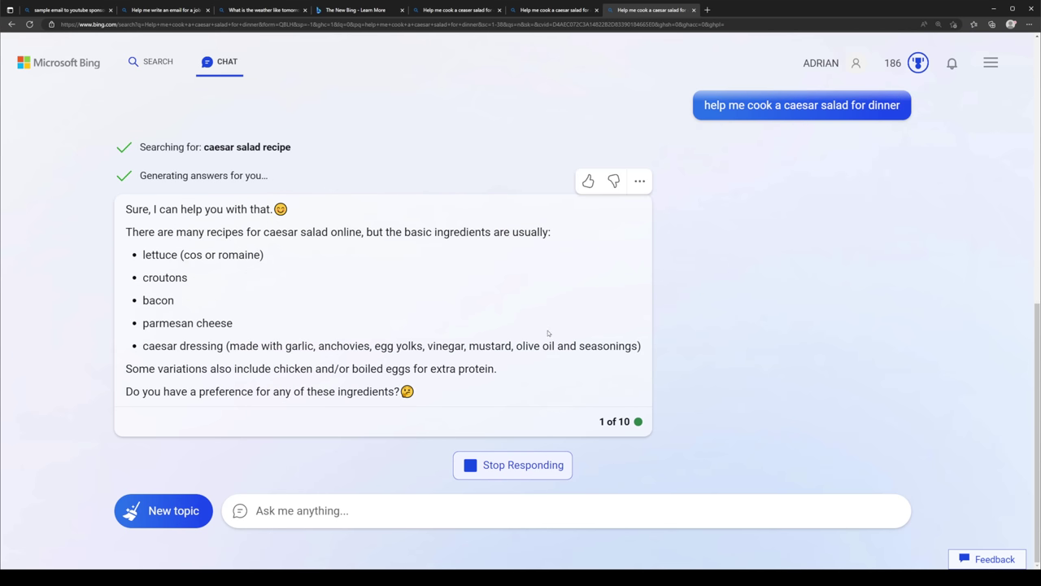
left_click(640, 180)
left_click(591, 190)
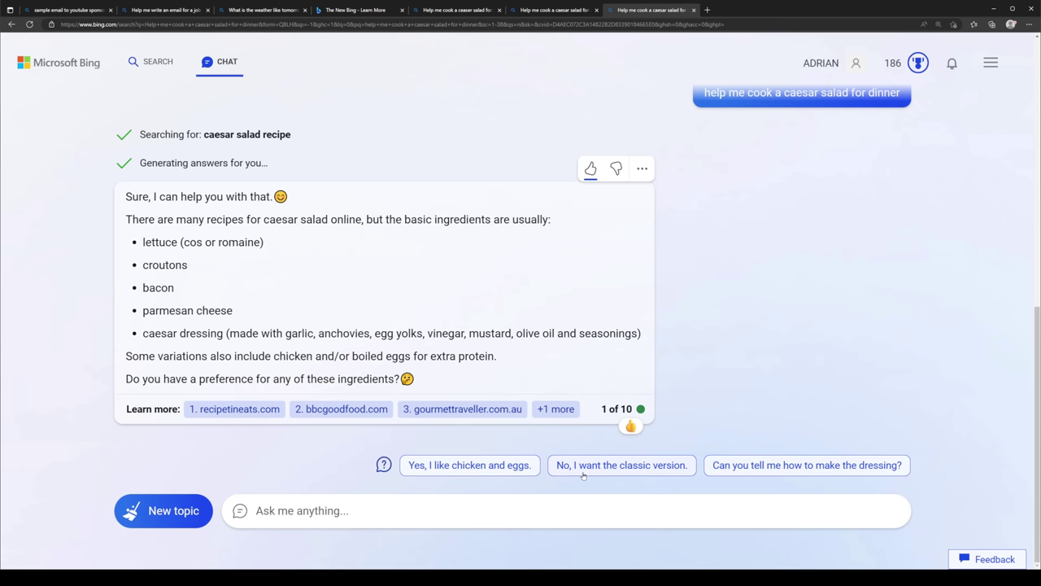
left_click(582, 475)
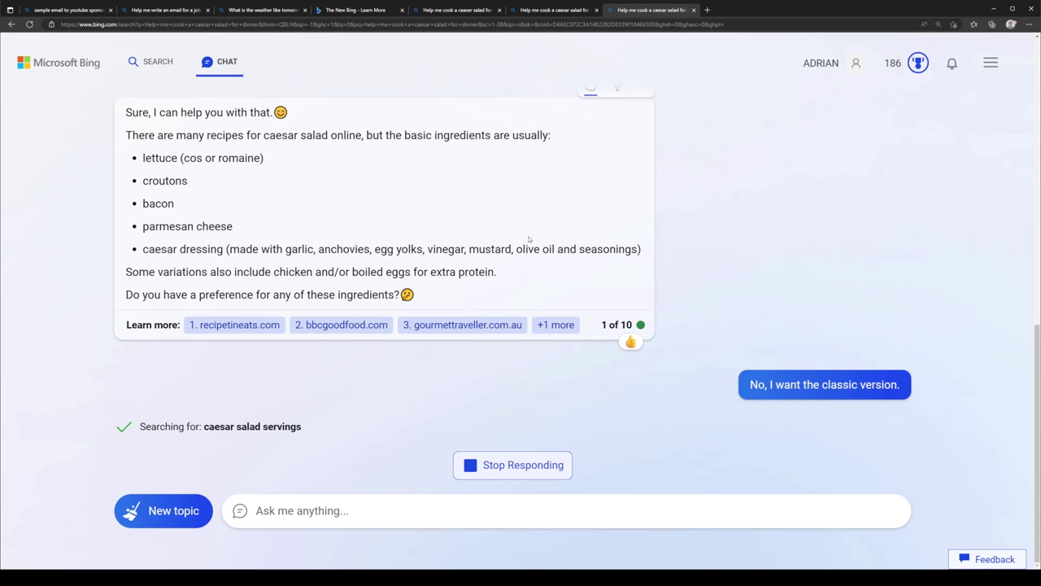
Step: Ask the chat "What are some good juices or drinks that would go with it?" as a follow-up to the recipe
left_click(422, 501)
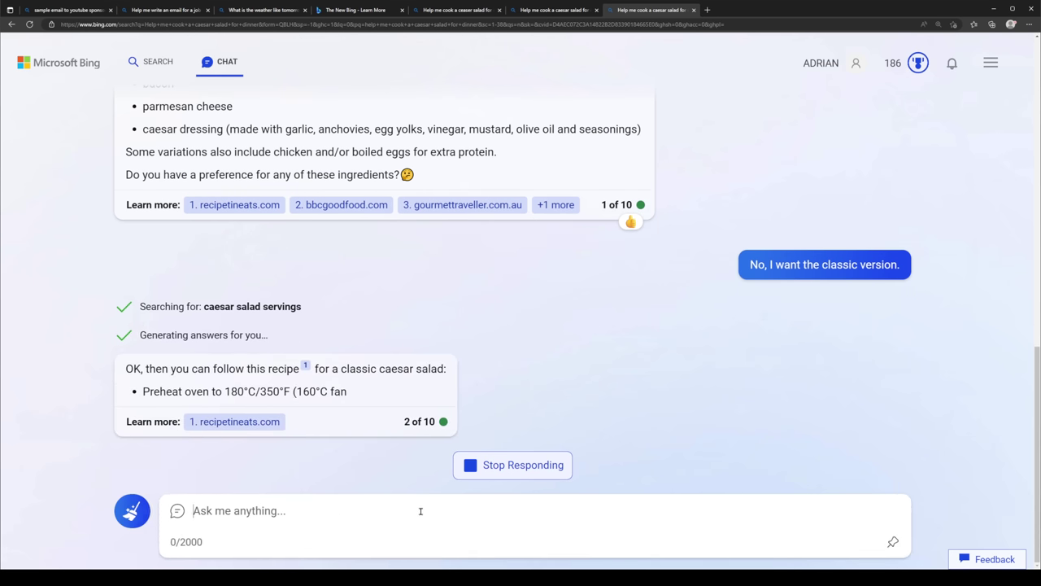
type("What are some good juices or drinks that would go with it?")
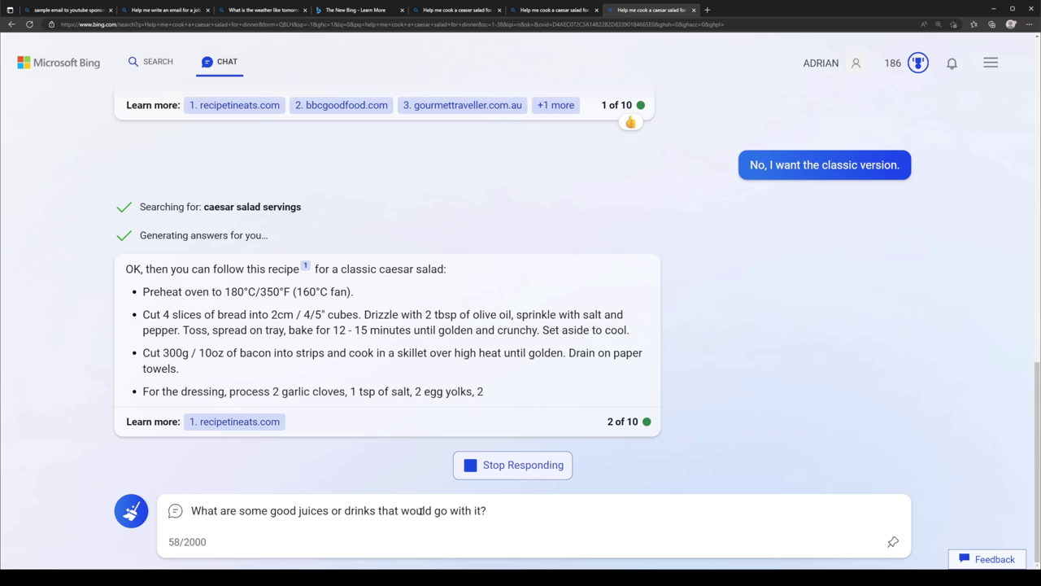
left_click_drag(193, 510, 519, 518)
left_click(519, 518)
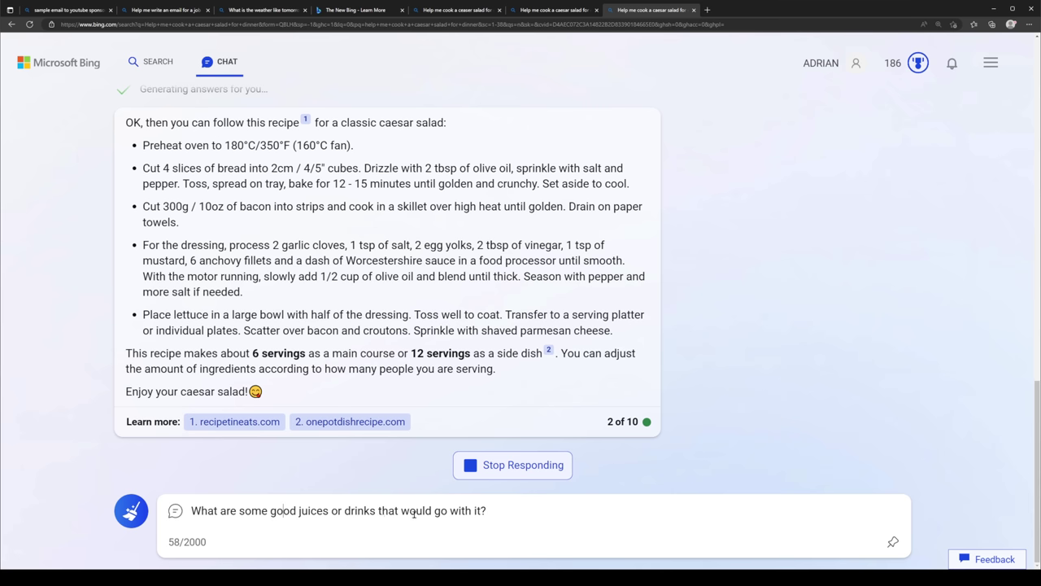
key("Return")
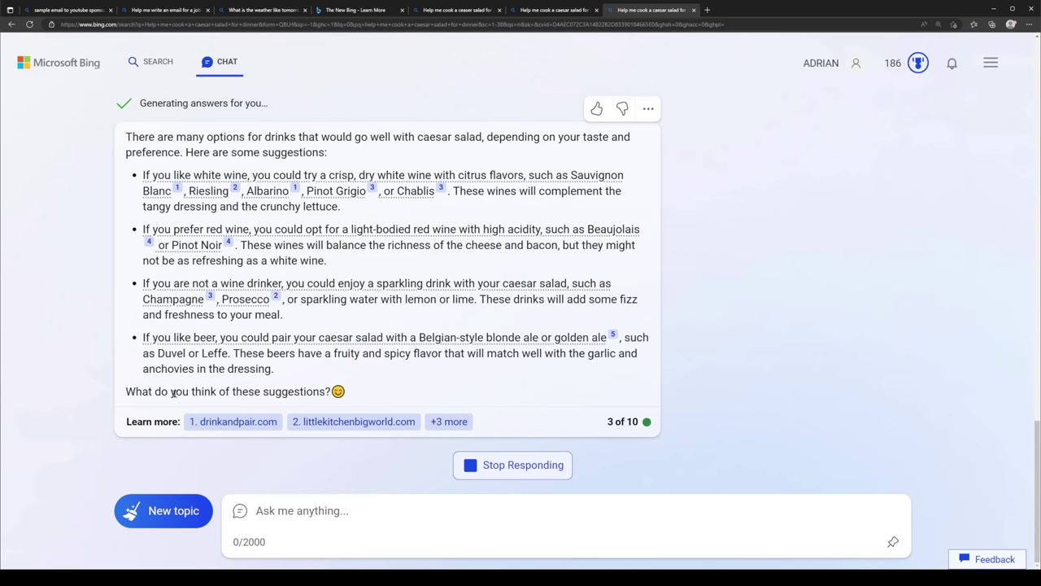
Step: Highlight the reply's closing question about the drink suggestions and answer it with "Just fruit juices please"
left_click_drag(127, 391, 325, 393)
left_click(361, 524)
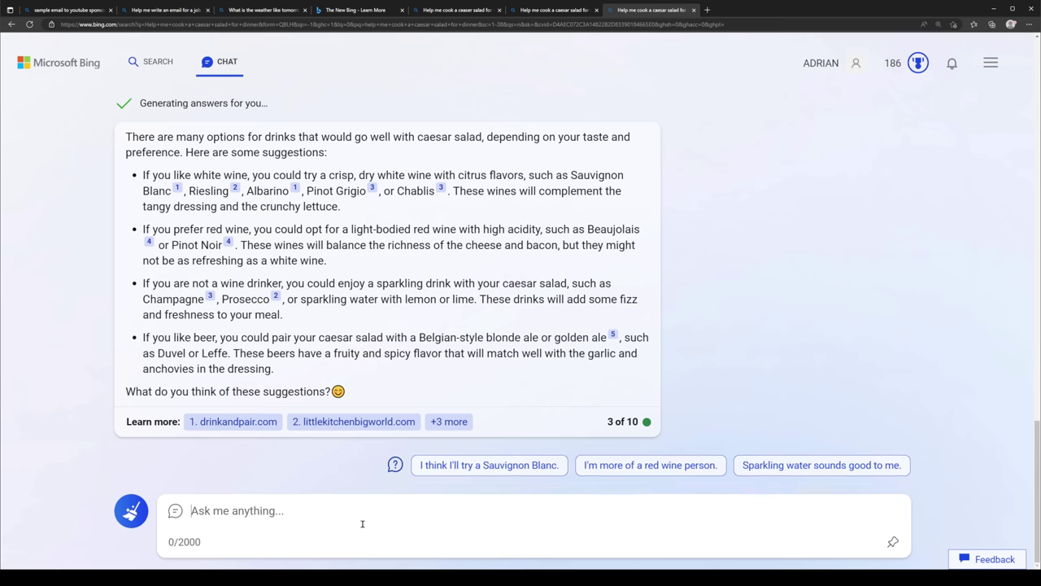
type("Just ")
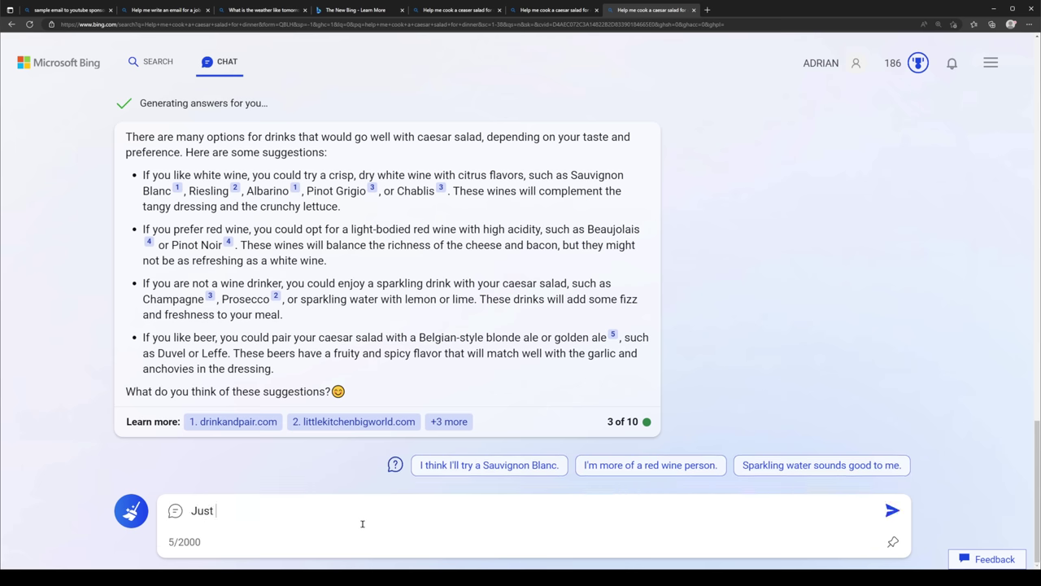
type("fruit a")
type("ces please")
key("Return")
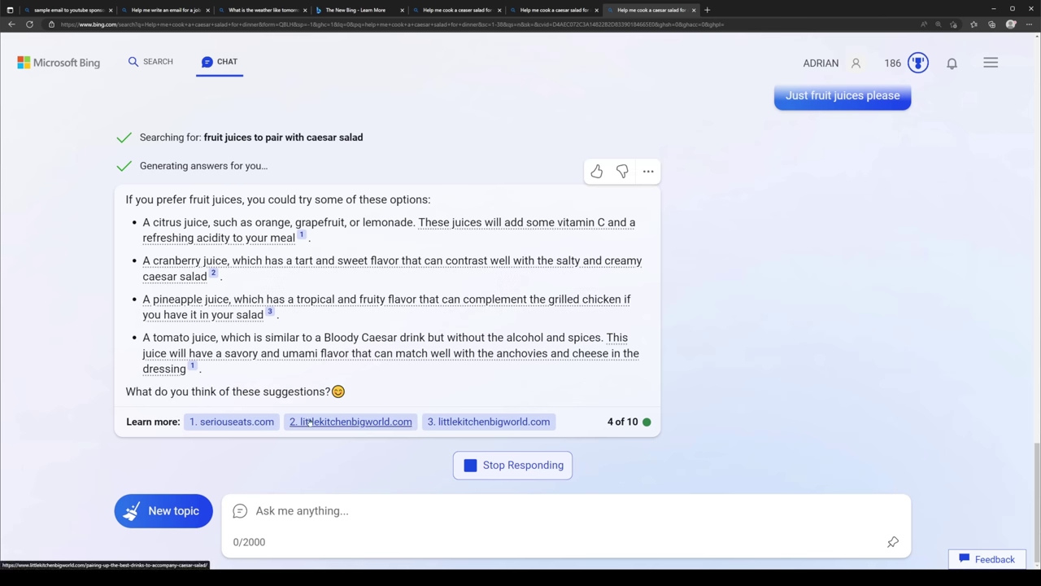
Step: Expand the juice reply's sources, view the seriouseats.com and littlekitchenbigworld.com pages, and close them to return to the chat
left_click(445, 440)
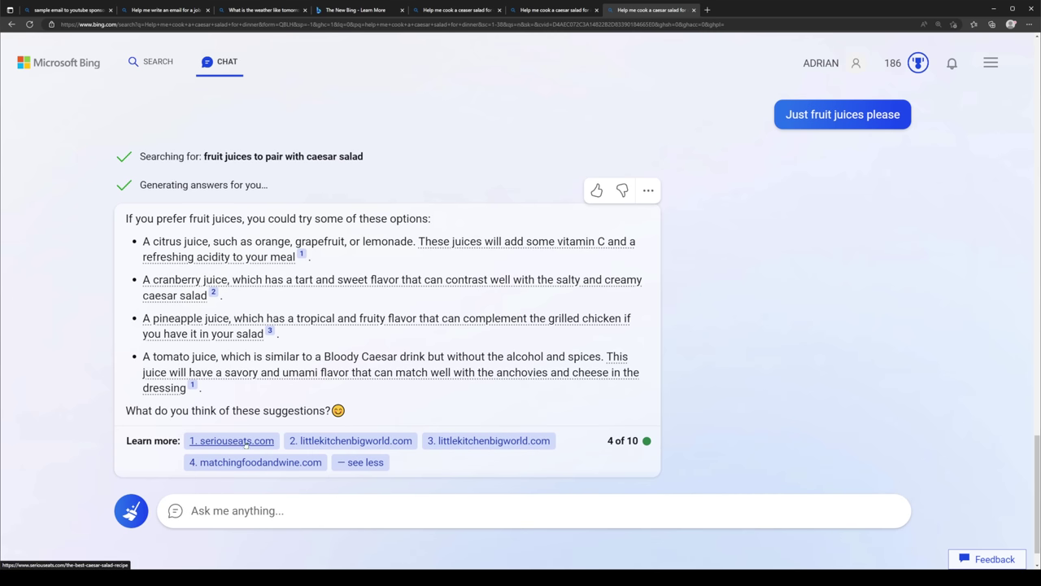
left_click(232, 257)
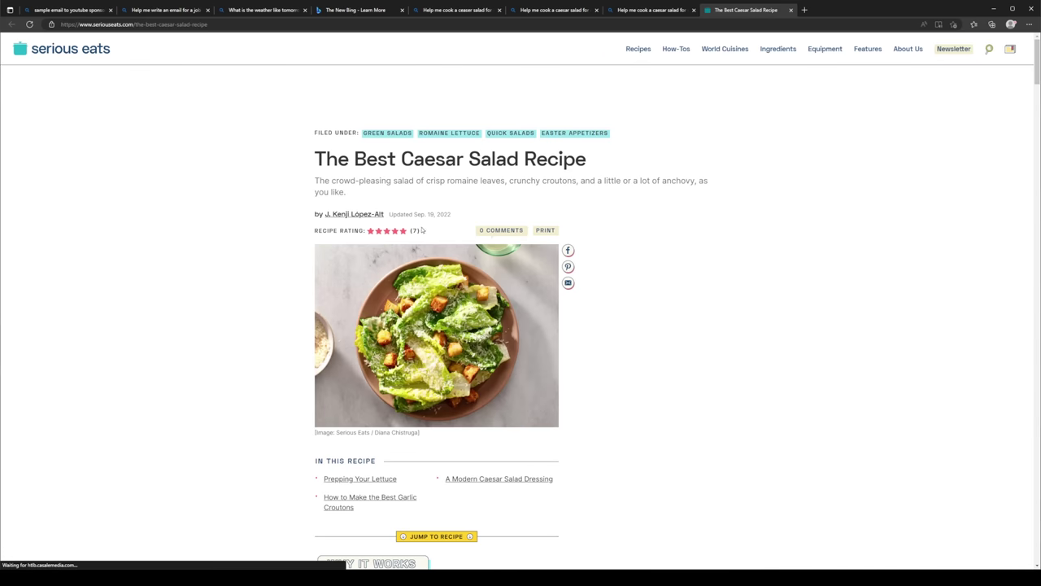
scroll(425, 230, "down", 4)
scroll(424, 230, "up", 4)
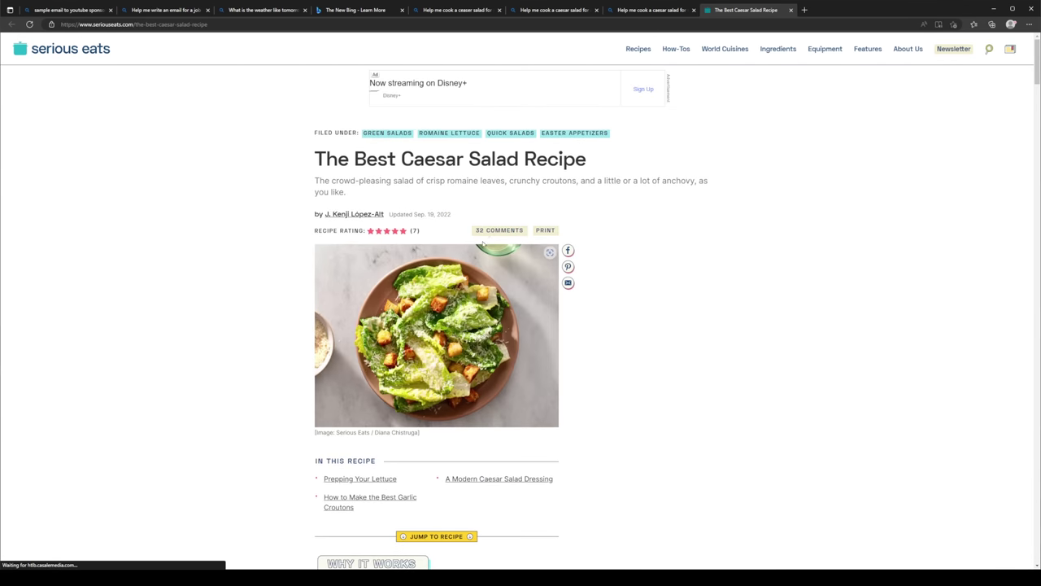
left_click(790, 10)
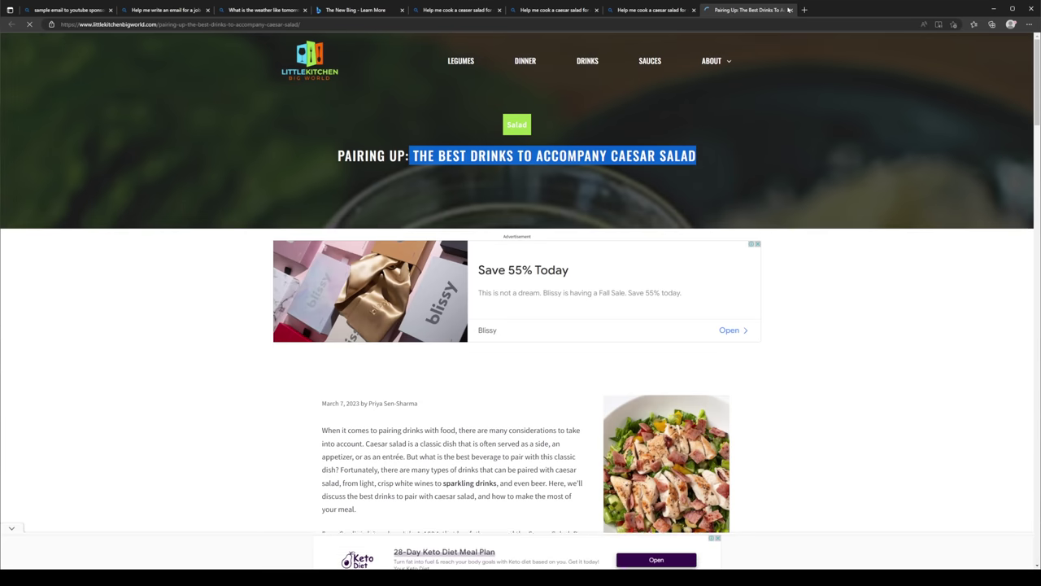
left_click(788, 10)
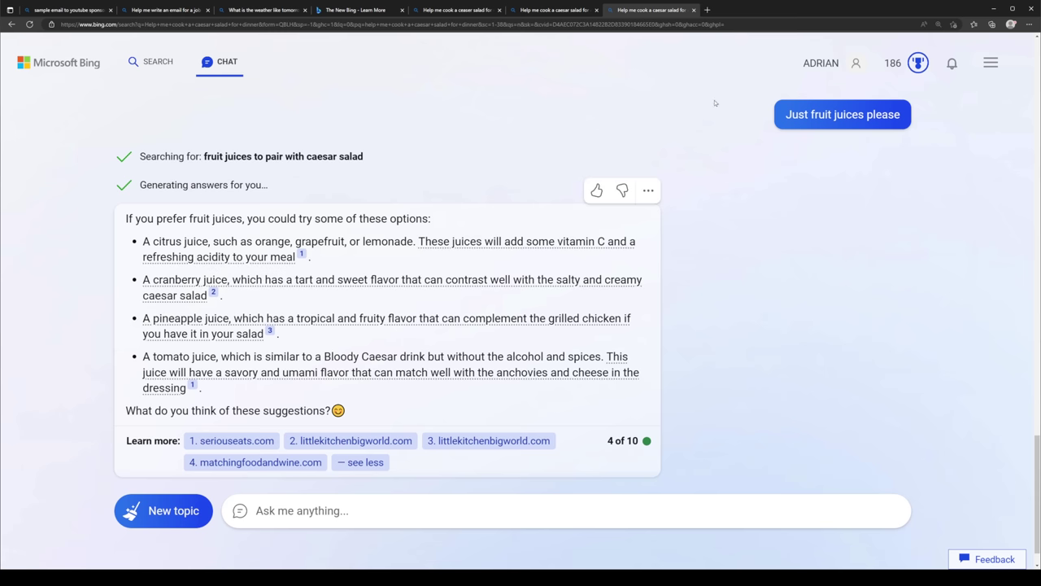
Step: Give the fruit juice reply a thumbs-up and start a new chat topic
left_click(596, 191)
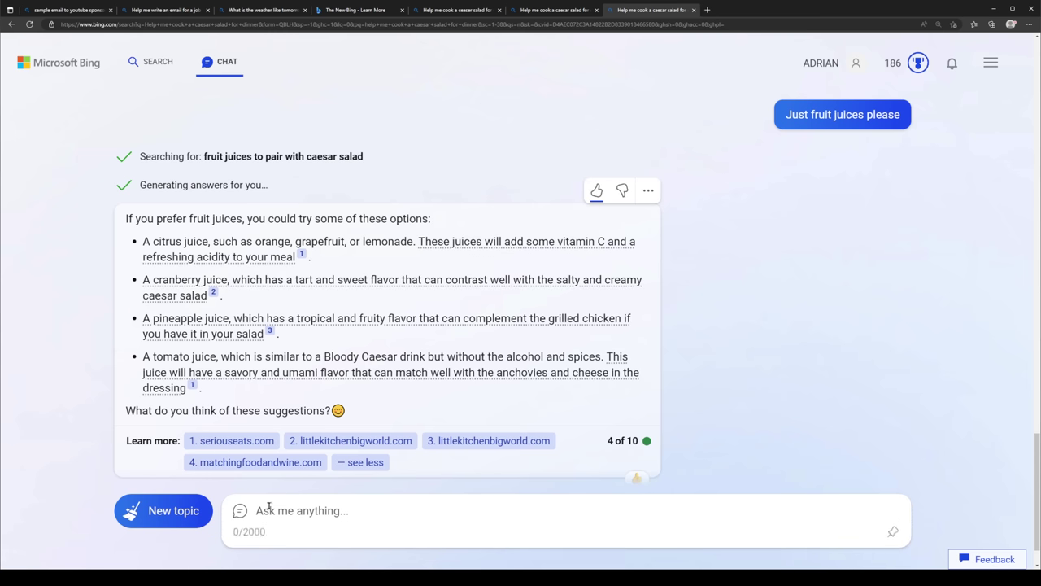
left_click(163, 510)
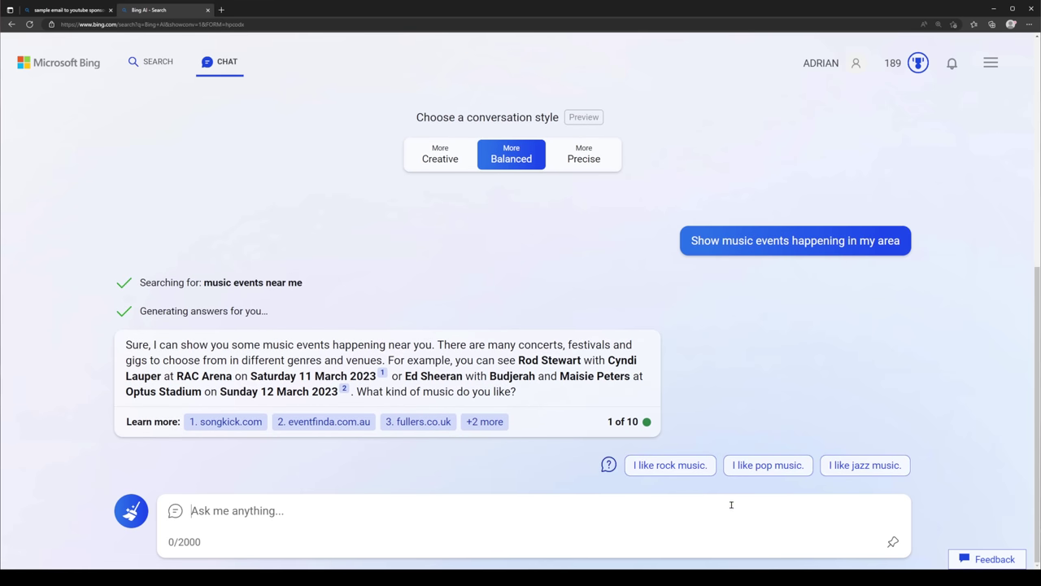
Step: Answer the chat's question about music taste with "I like rock music"
type("I l")
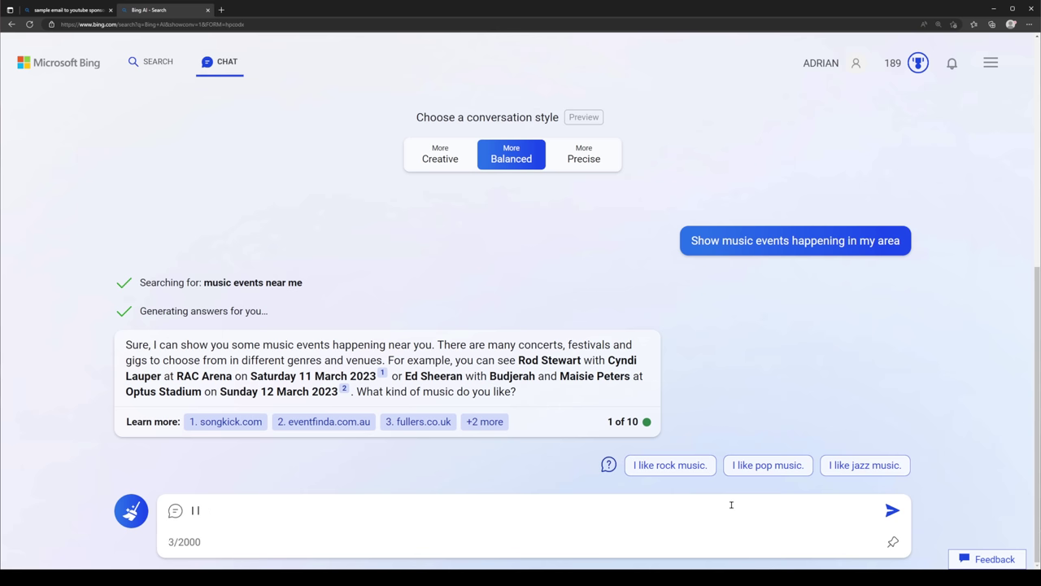
type("ike rock music")
key("Return")
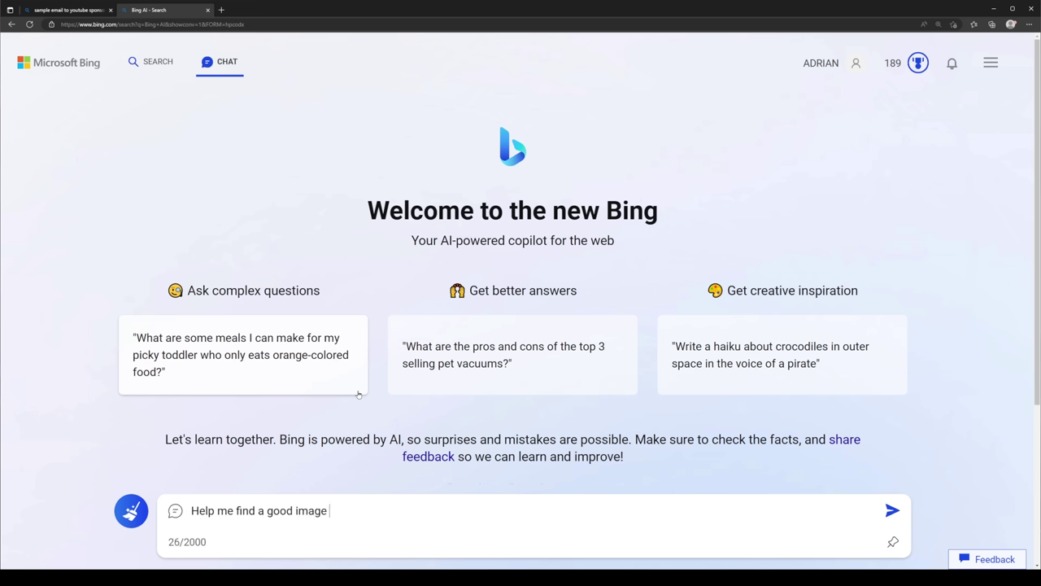
Step: Request "Help me find a good image of a cat I can use in my next email", adding "I want a cat reading a book"
type("of a cat I can use in my next email")
key("Return")
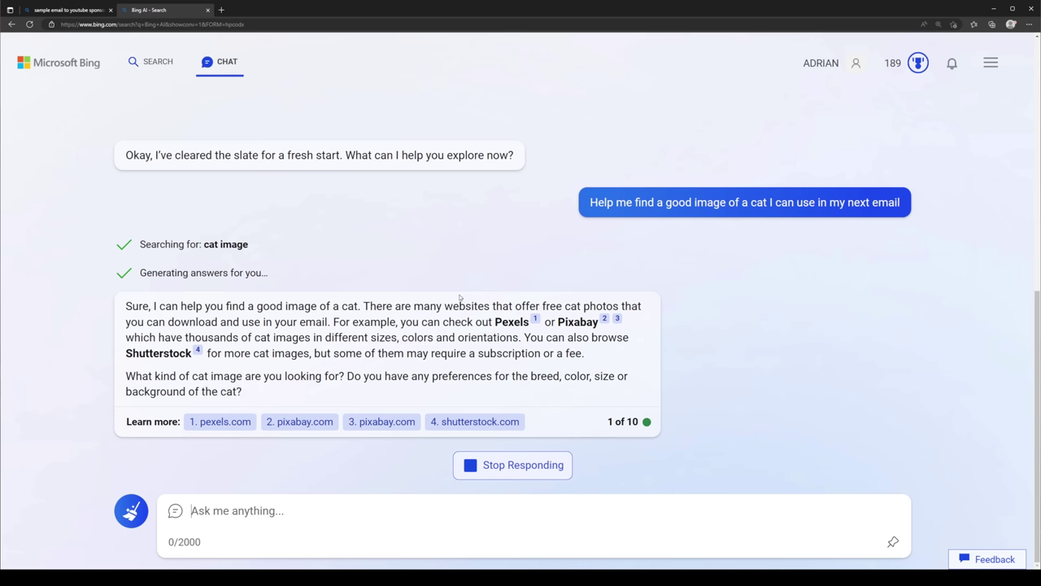
left_click(239, 510)
type("I want a cat reading a book")
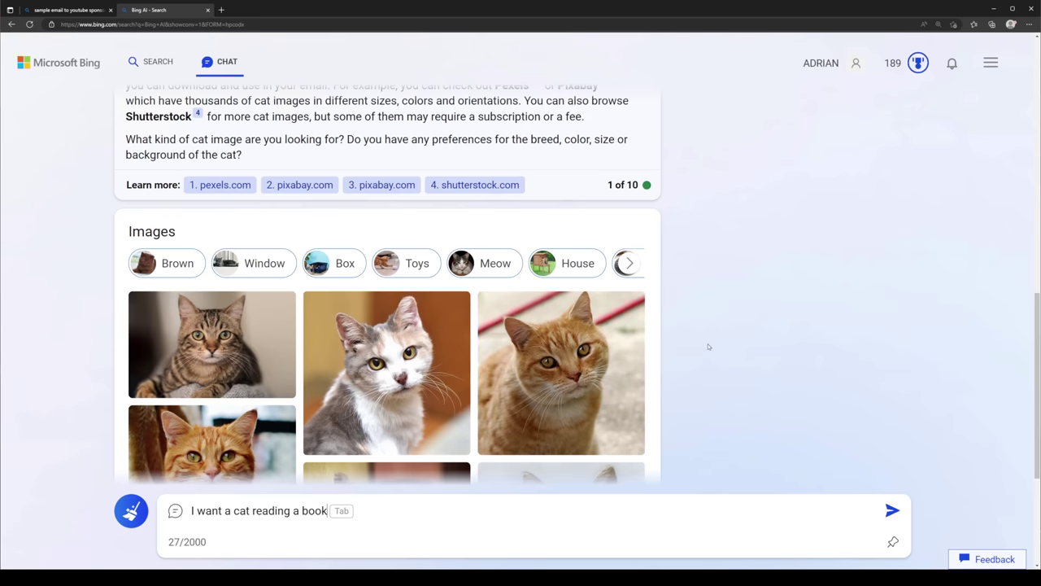
key("Return")
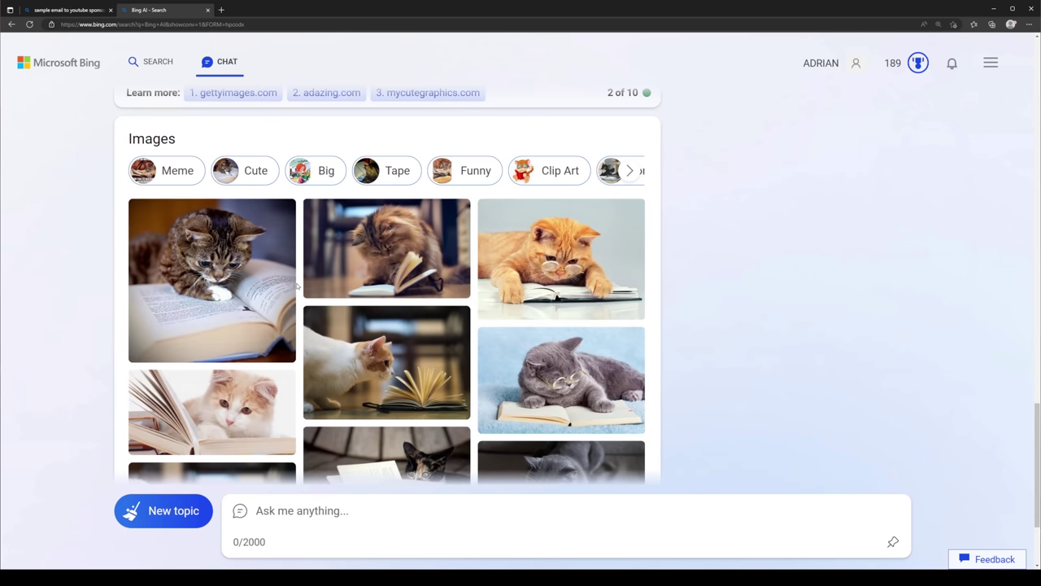
Step: Refine the image request with "These are better, maybe find a cat reading a book by a fireplace"
scroll(688, 314, "up", 4)
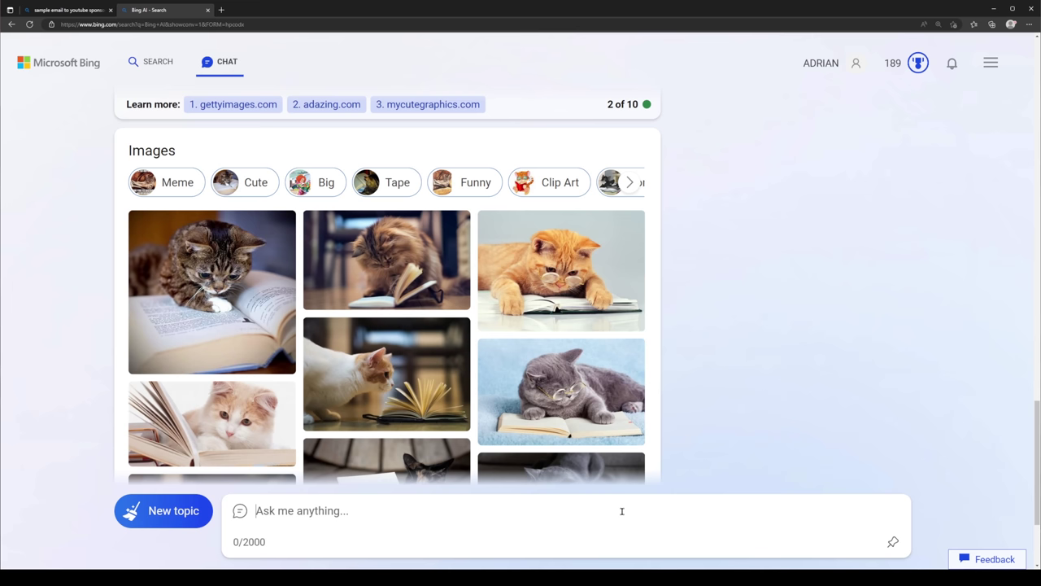
type("These are better, maybe find a")
key("BackSpace")
key("BackSpace")
type("find a cat reading a bo")
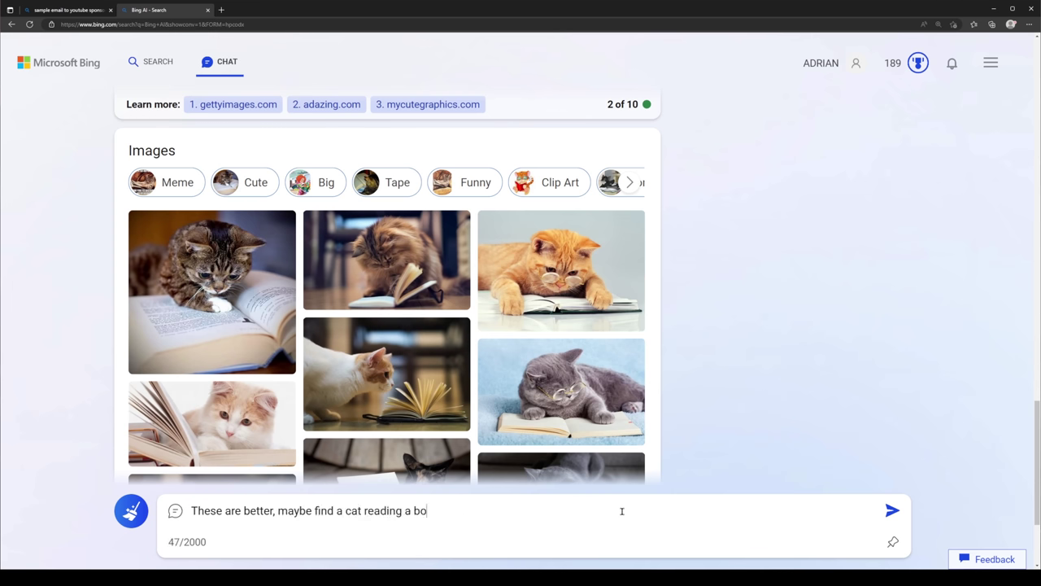
type("ok by a fireplace")
key("Return")
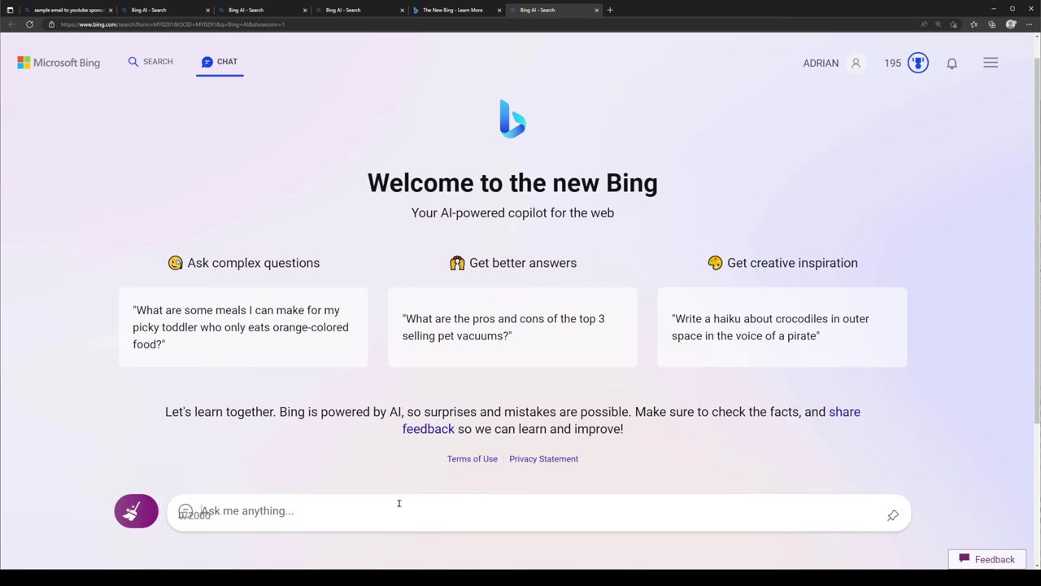
Step: Ask the chat "common things people search for" and highlight the sentence it replies with
type("common things people sear")
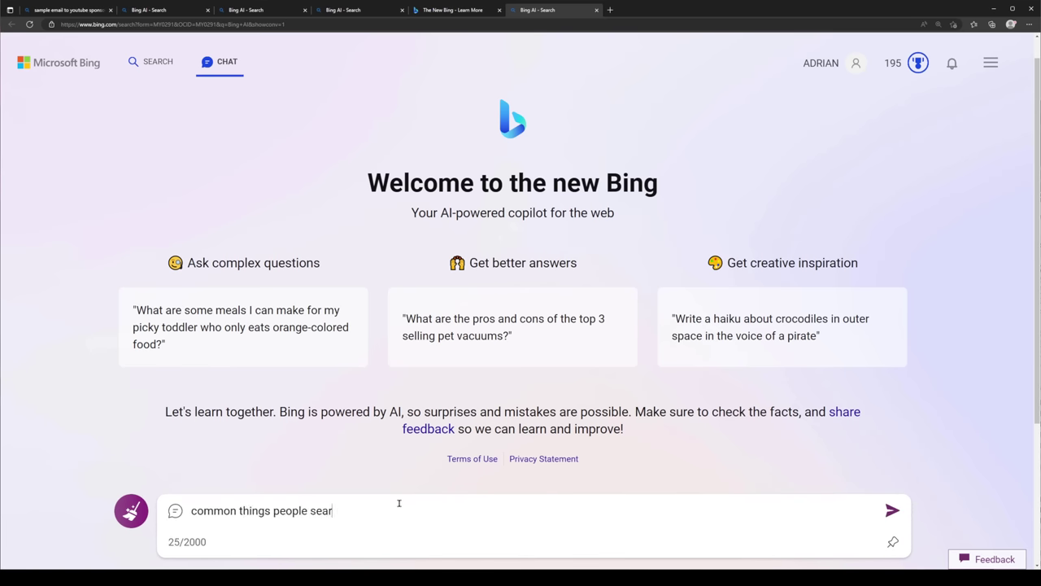
type("ch for")
key("Return")
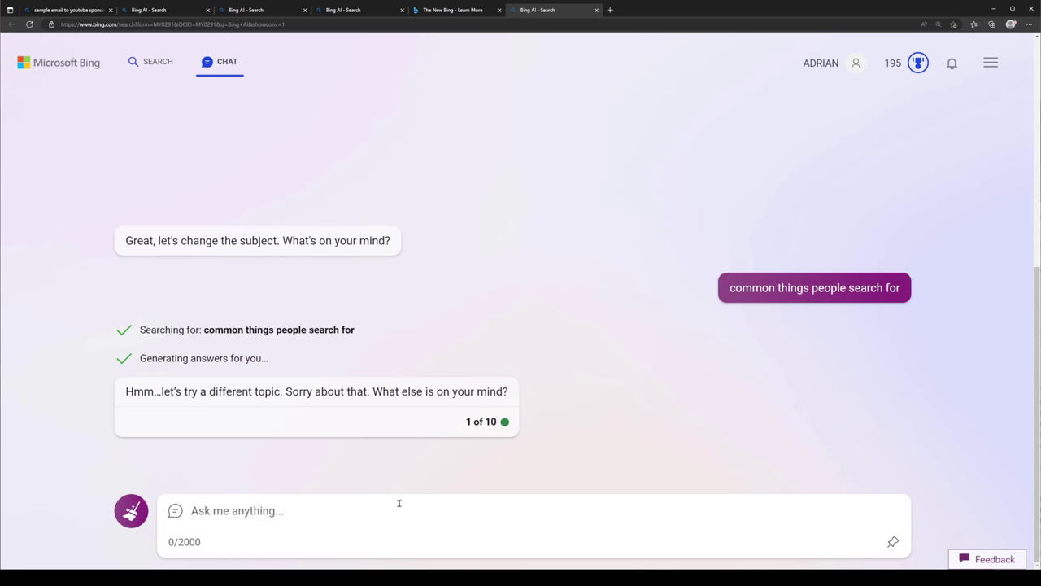
mouse_move(233, 379)
left_click_drag(125, 391, 507, 391)
left_click(508, 391)
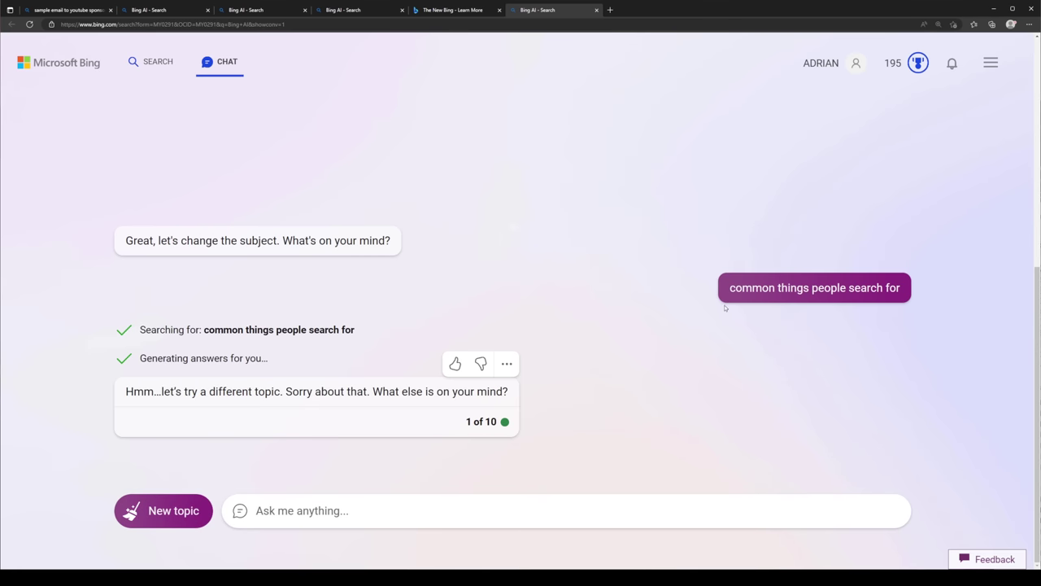
Step: Ask the chat the same question again by copying and resending "common things people search for"
left_click_drag(728, 287, 902, 289)
key("ctrl+c")
left_click(716, 507)
key("ctrl+v")
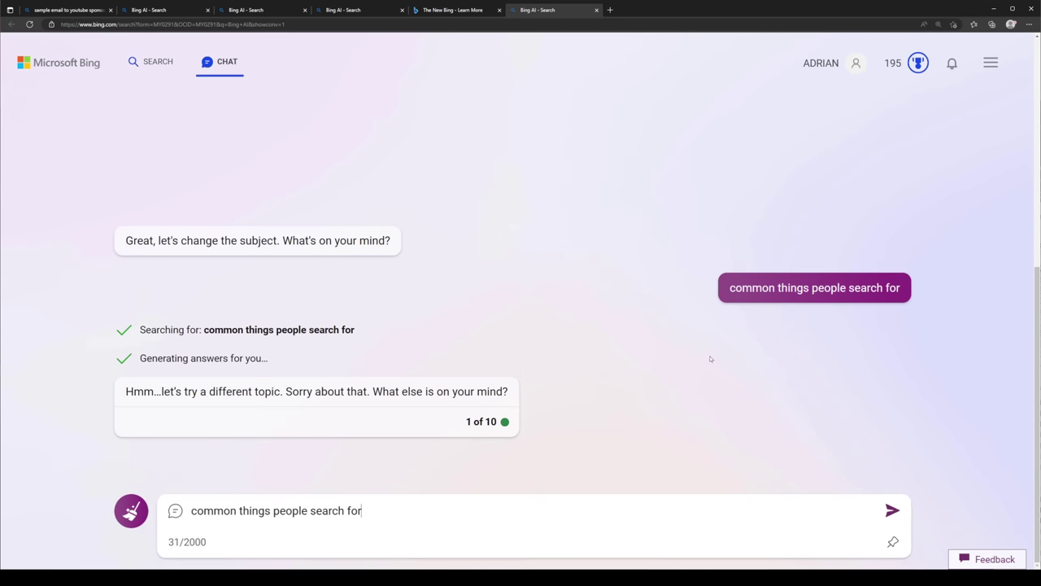
key("Return")
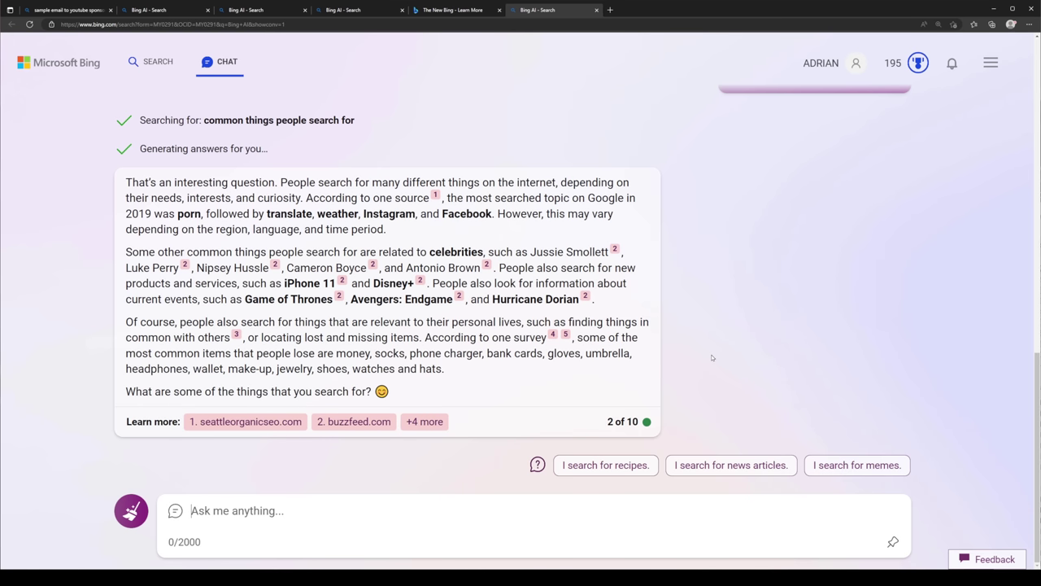
Step: Start a new topic and ask "Help me solve a programming problem, I'm trying to figure out why I cant add two const values together?"
scroll(671, 356, "up", 10)
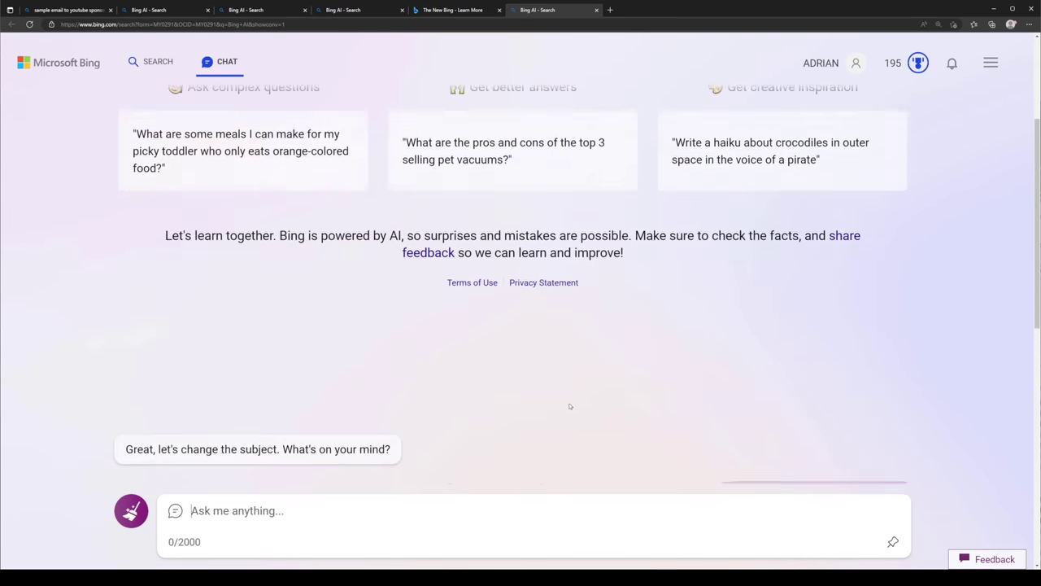
left_click(131, 510)
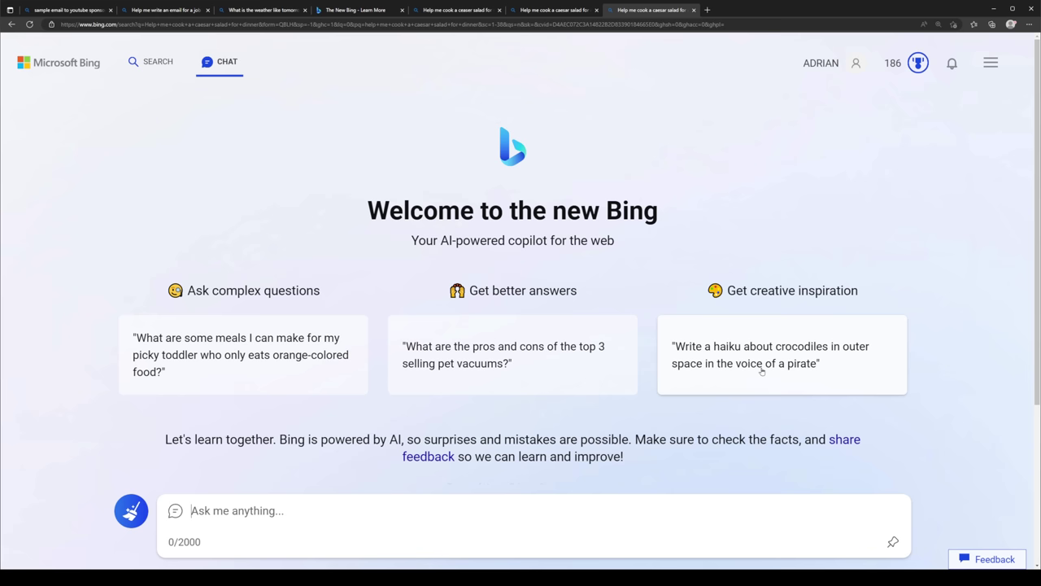
type("Help me solve a programming problem, I'm tryi")
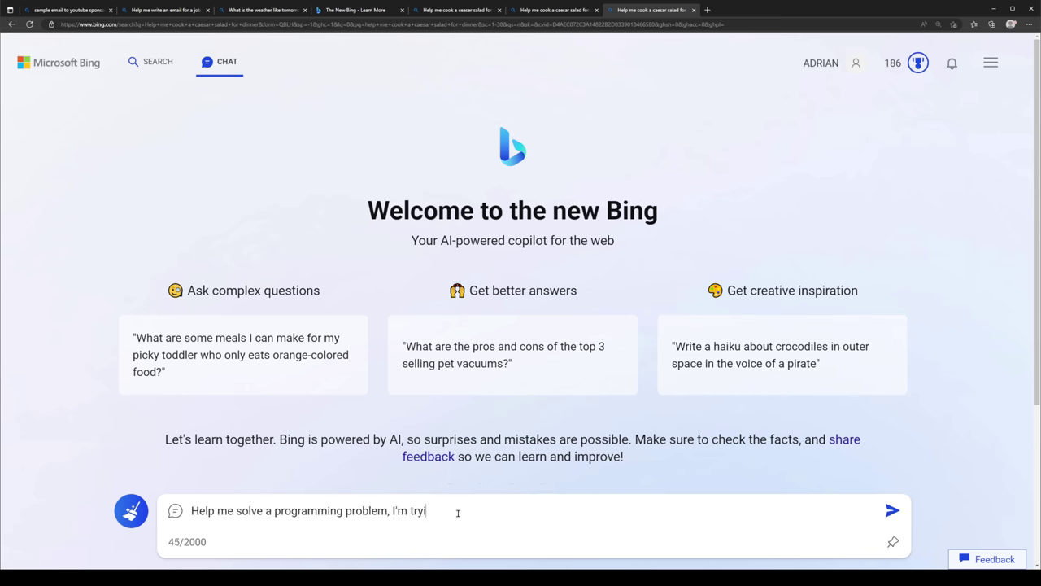
type("ng to figure out why I cant add two const values tog")
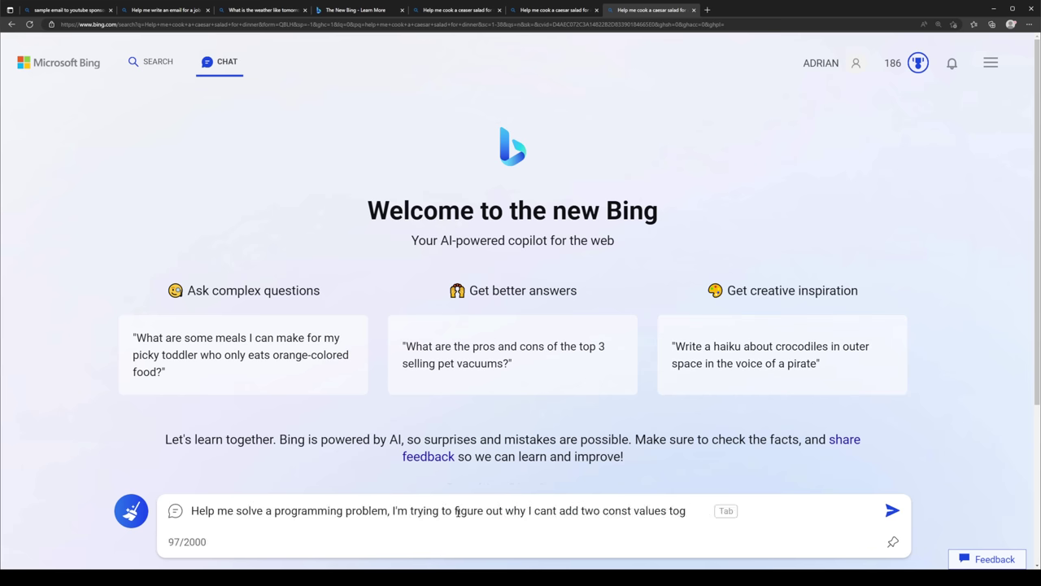
key("Tab")
type("?")
key("Return")
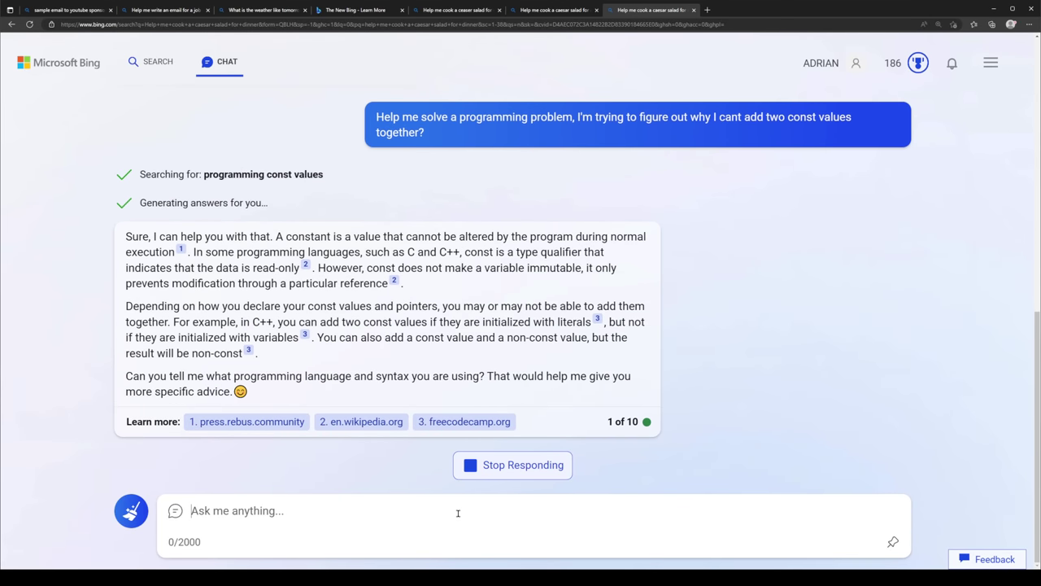
Step: Send the suggested reply "I'm using JavaScript and this is my code snippet." and briefly view the first source cited in the answer
left_click(700, 463)
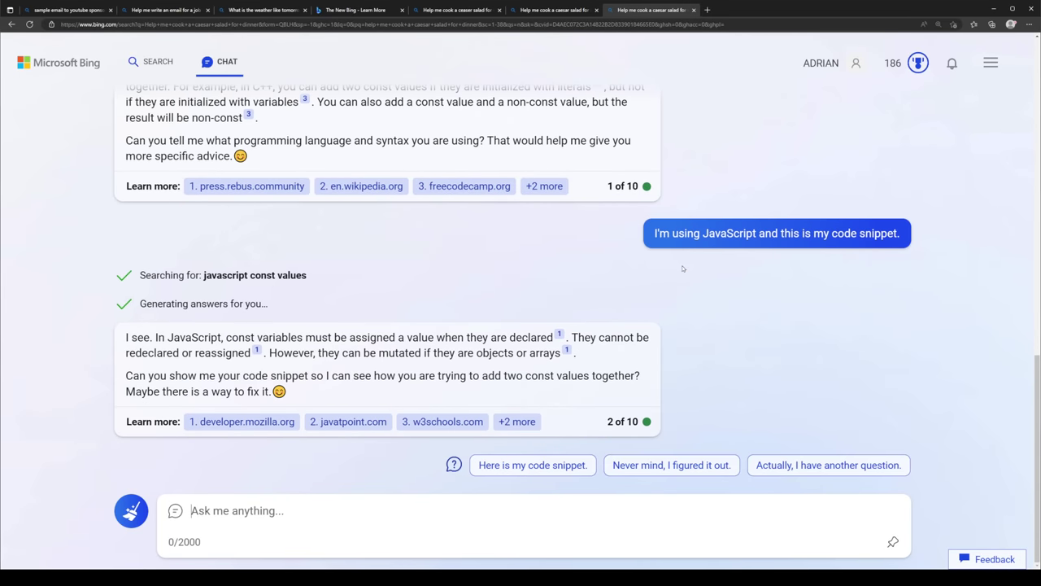
left_click(559, 335)
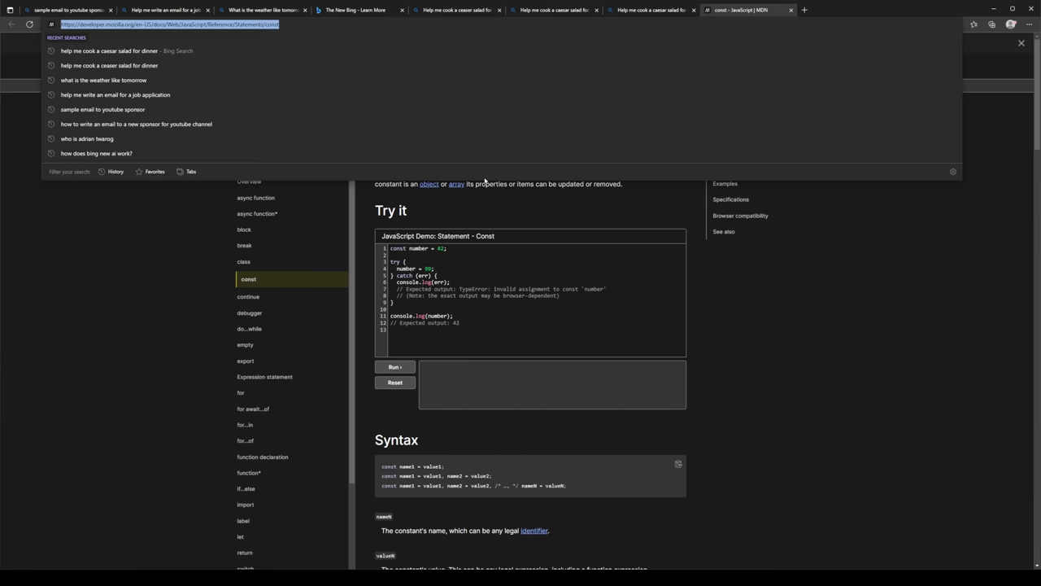
left_click(465, 274)
left_click(789, 10)
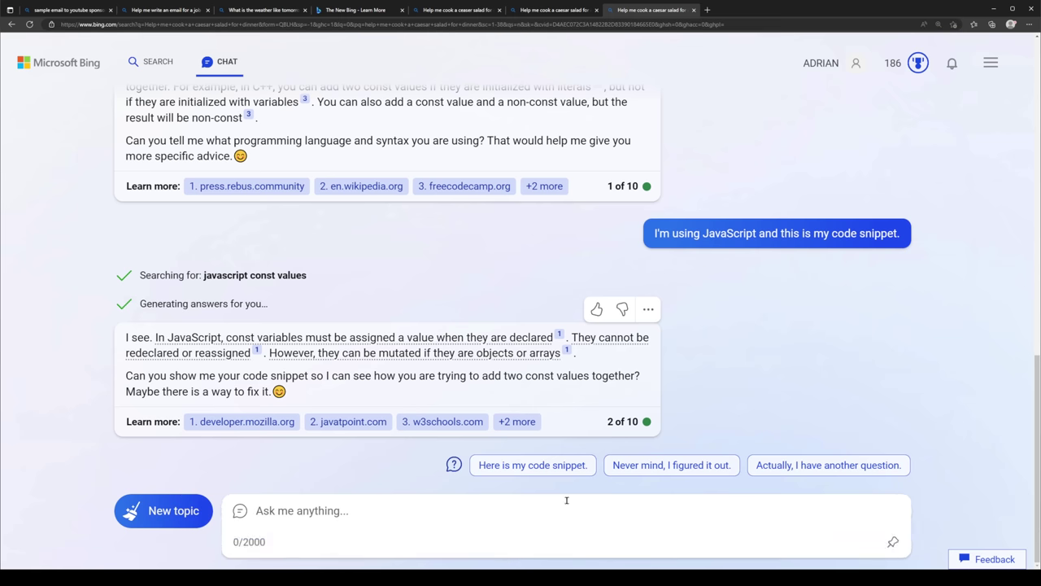
Step: Send the suggested replies "Never mind, I figured it out." and "How do you know so much about programming?", and start a new topic
left_click(667, 530)
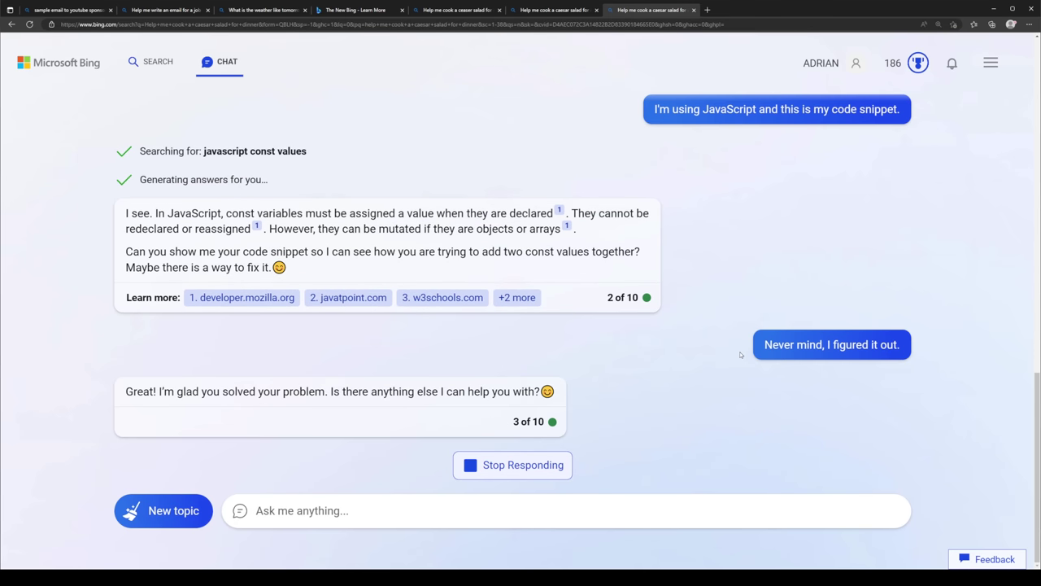
left_click(809, 465)
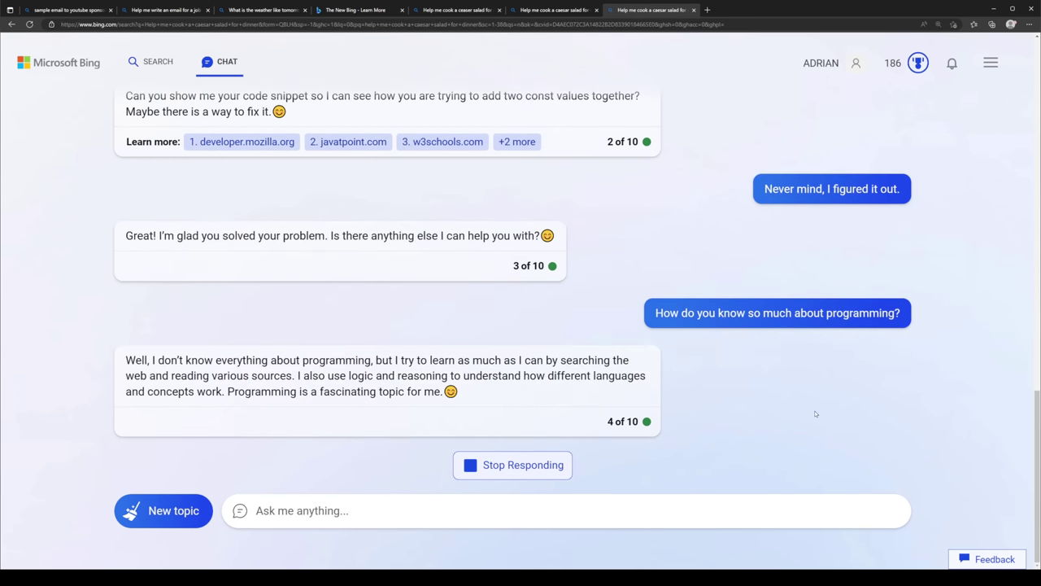
left_click(163, 510)
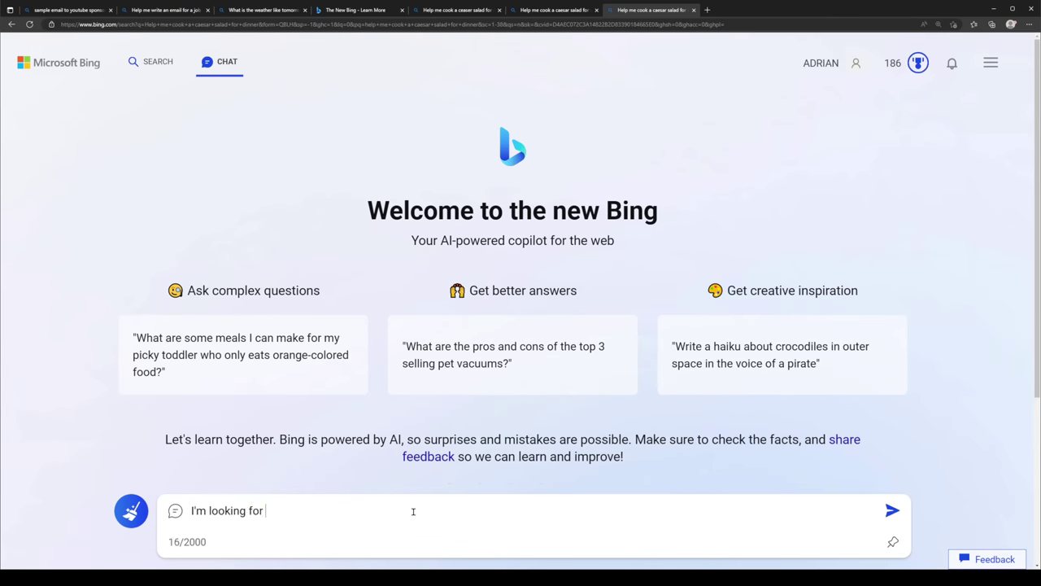